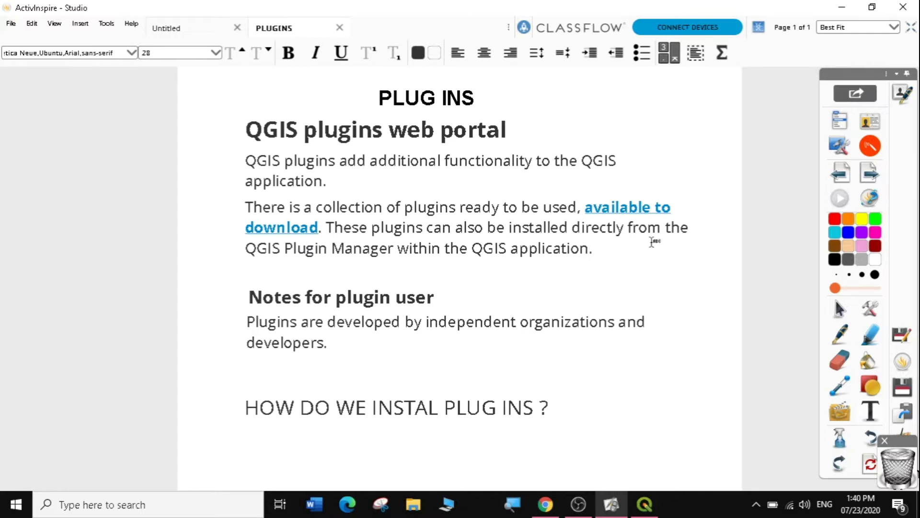
- Underline QGIS, additional functionality and HOW DO WE in red on the PLUG INS slide, then minimize ActivInspire
left_click(834, 333)
left_click(830, 328)
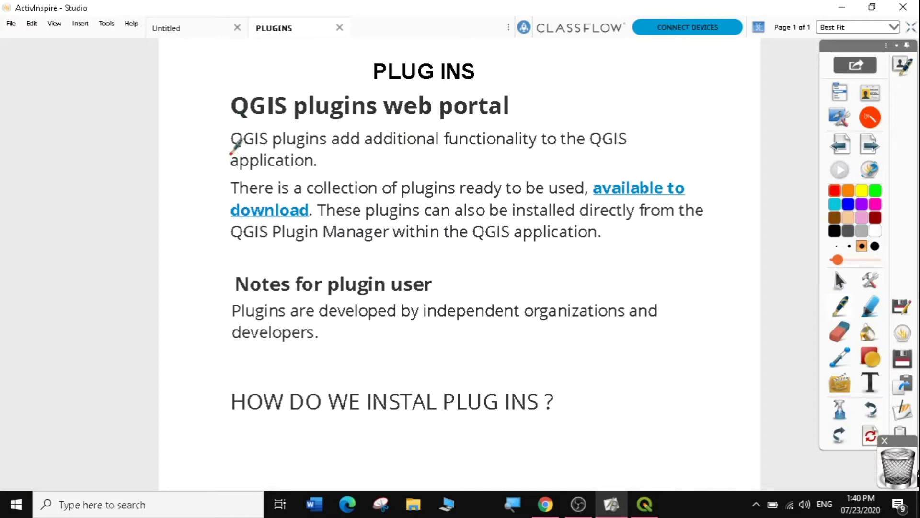
left_click_drag(231, 154, 253, 157)
left_click_drag(434, 154, 542, 157)
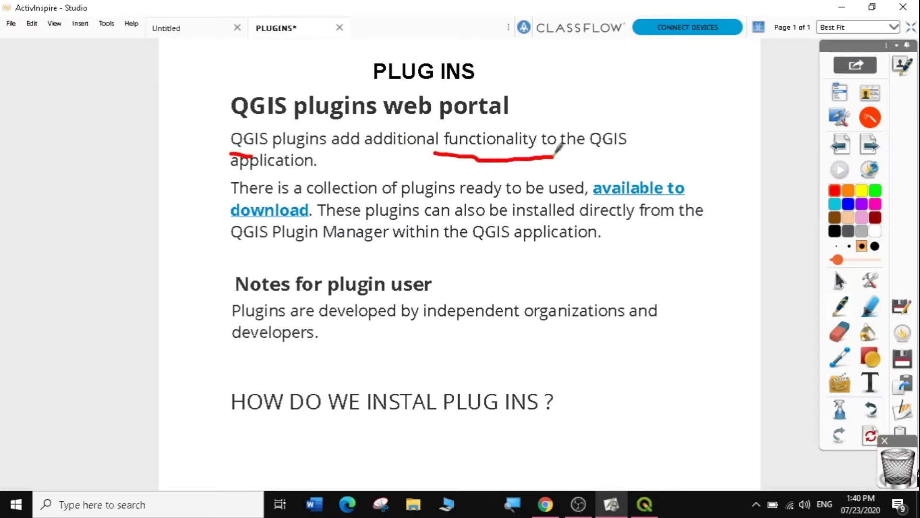
left_click_drag(365, 151, 434, 153)
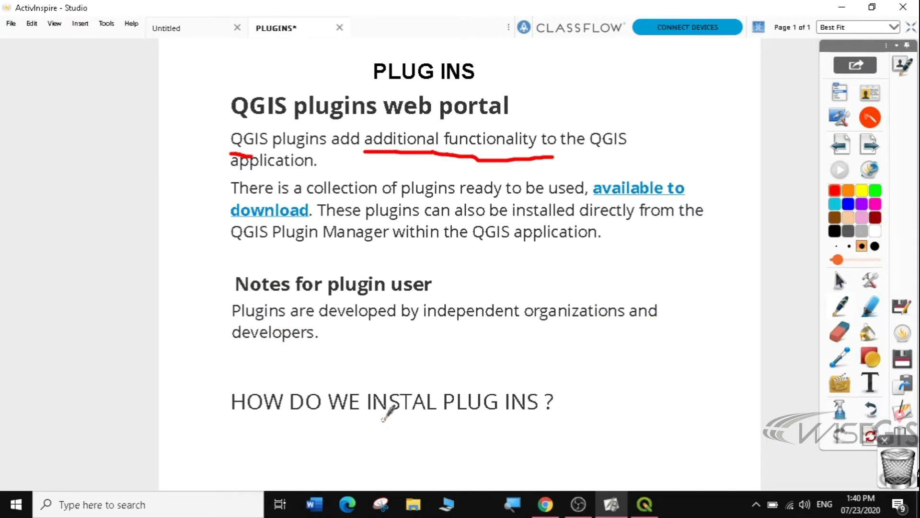
left_click_drag(238, 420, 354, 420)
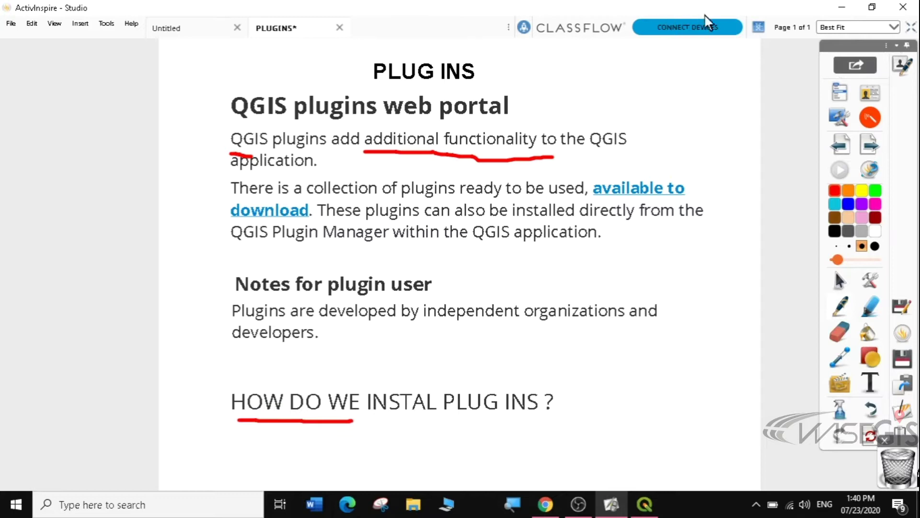
left_click(842, 8)
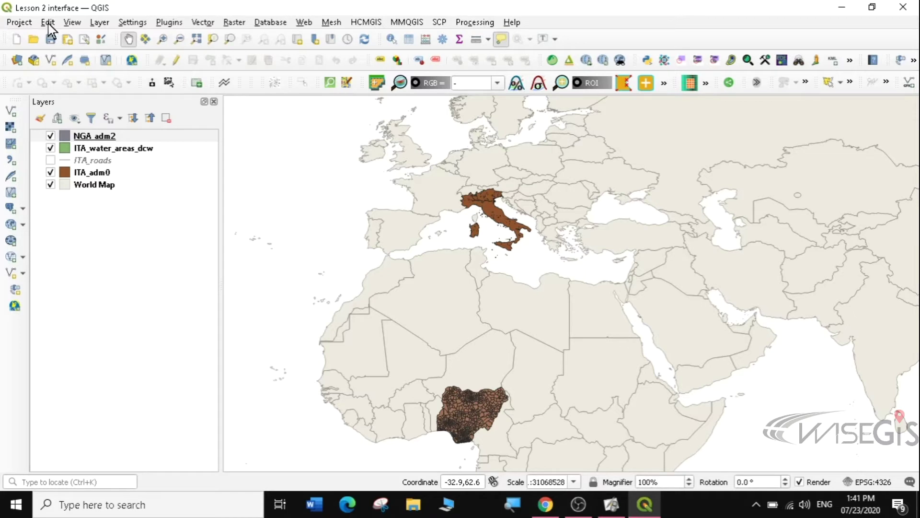
- Browse the Plugins menu's submenus and glance at the SCP menu
left_click(168, 22)
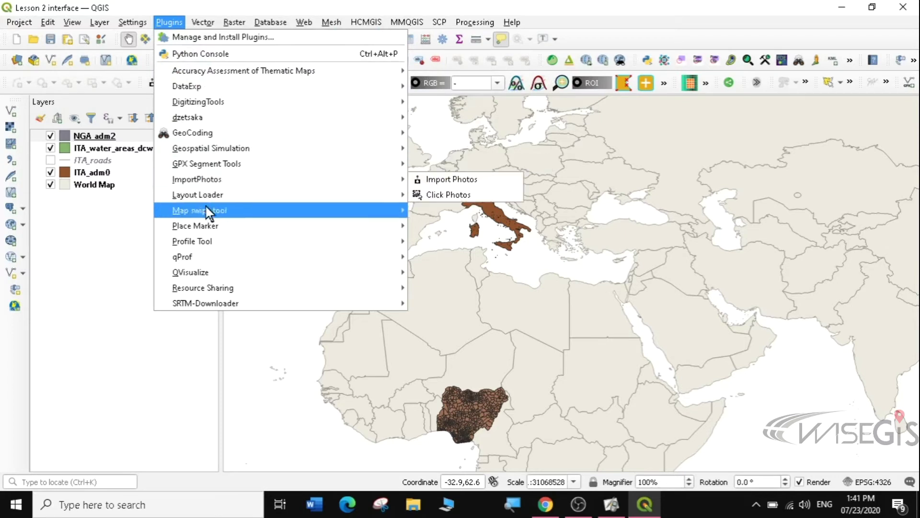
mouse_move(205, 294)
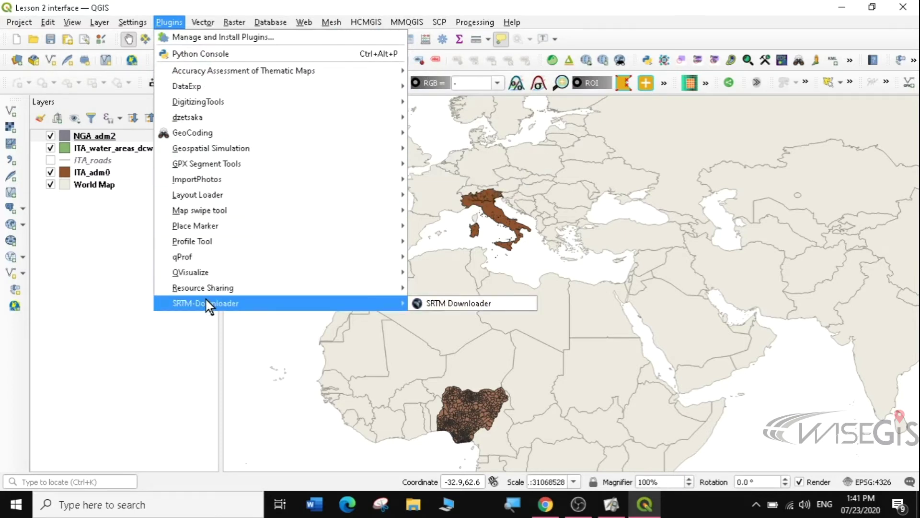
mouse_move(214, 88)
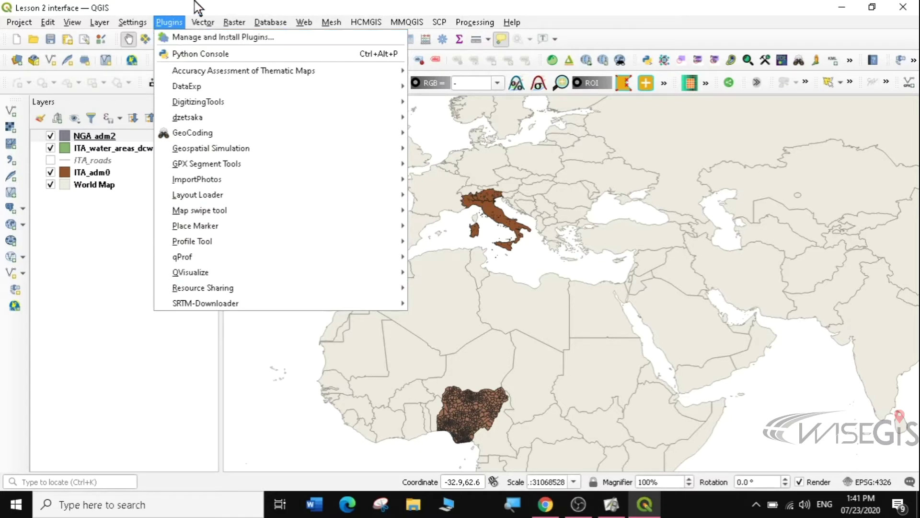
mouse_move(439, 22)
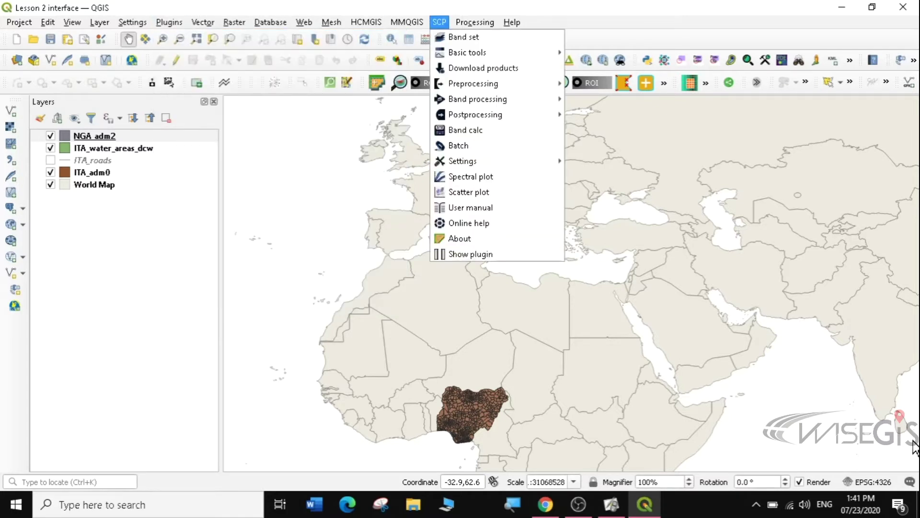
- Check the Wi-Fi connection status, then launch Plugins > Manage and Install Plugins
left_click(792, 506)
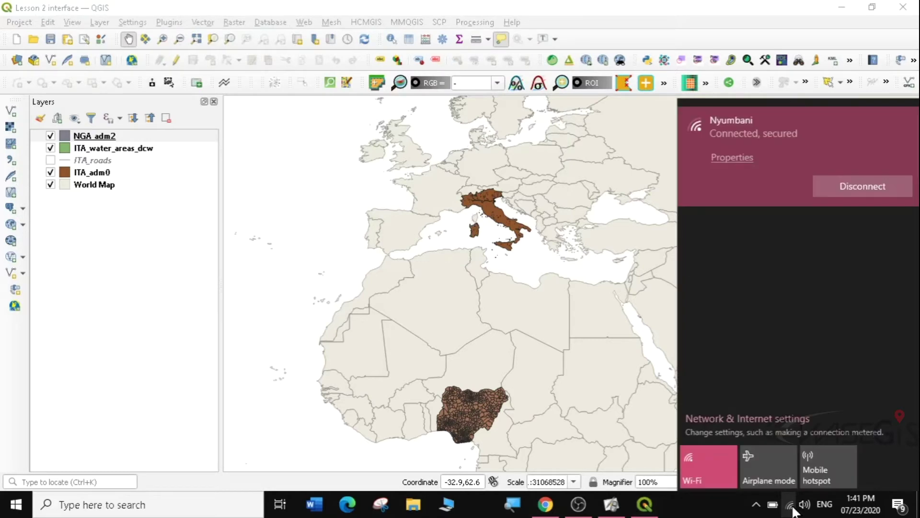
left_click(791, 508)
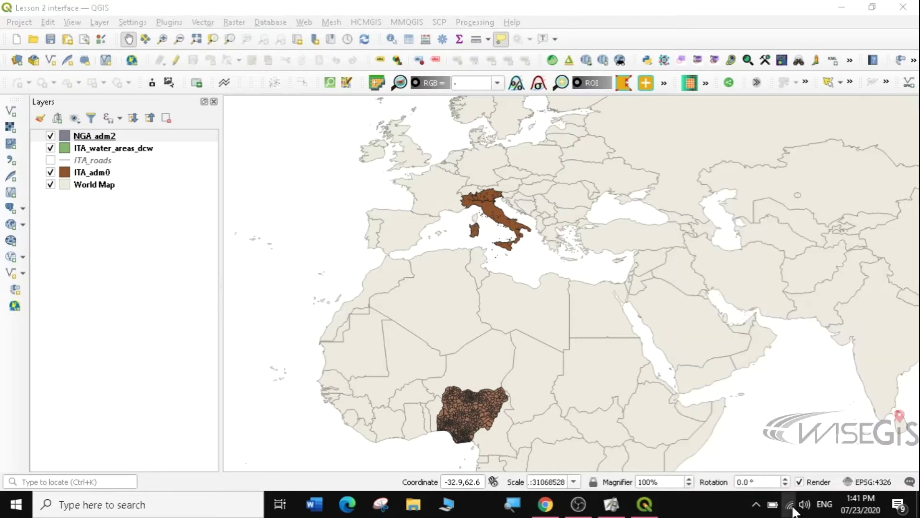
left_click(169, 22)
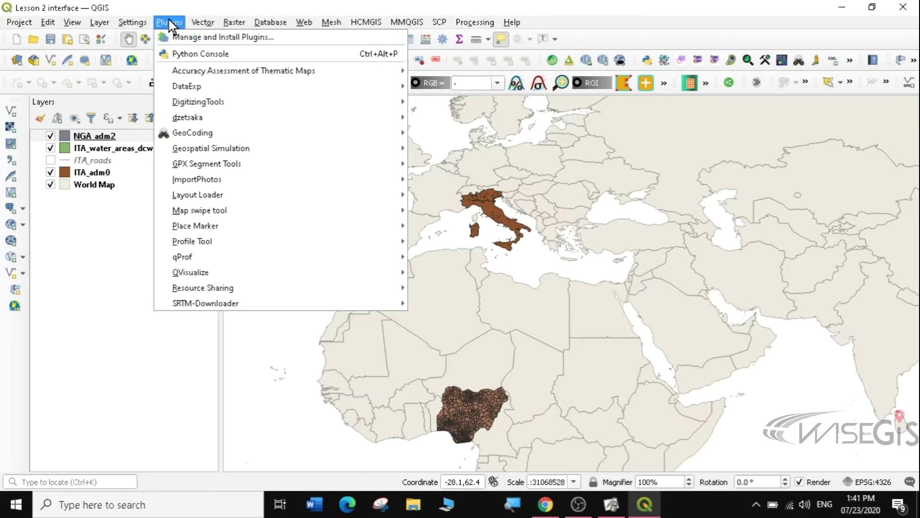
left_click(227, 40)
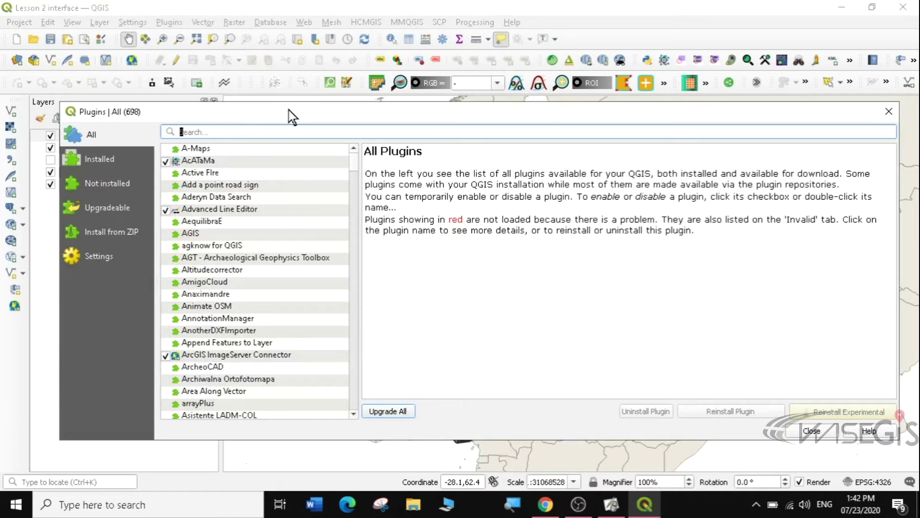
- Move the plugin manager up and view Installed, Not installed, Upgradeable, Install from ZIP, Settings and All
left_click_drag(289, 116, 329, 76)
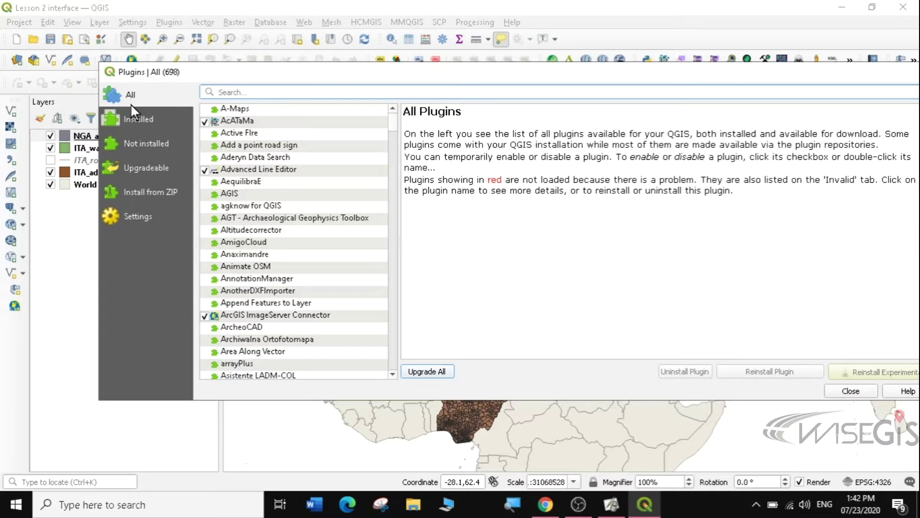
left_click(135, 118)
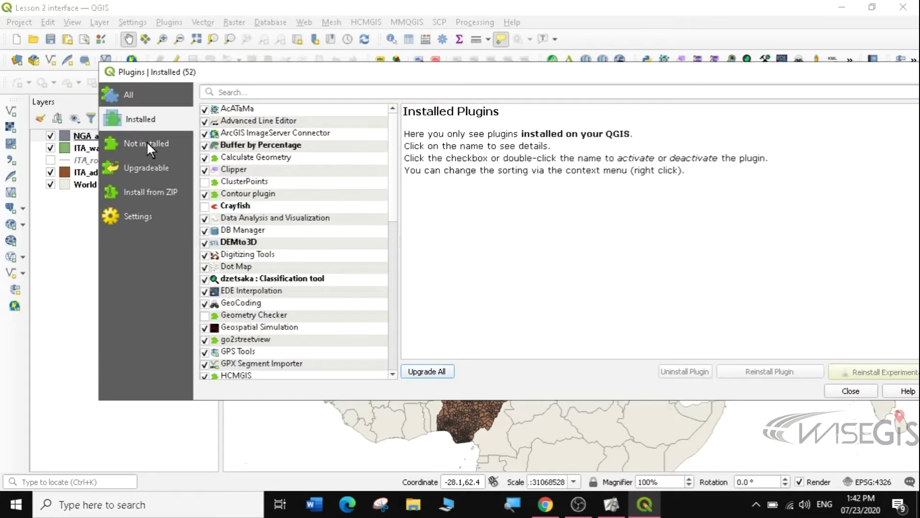
left_click(147, 142)
left_click(150, 165)
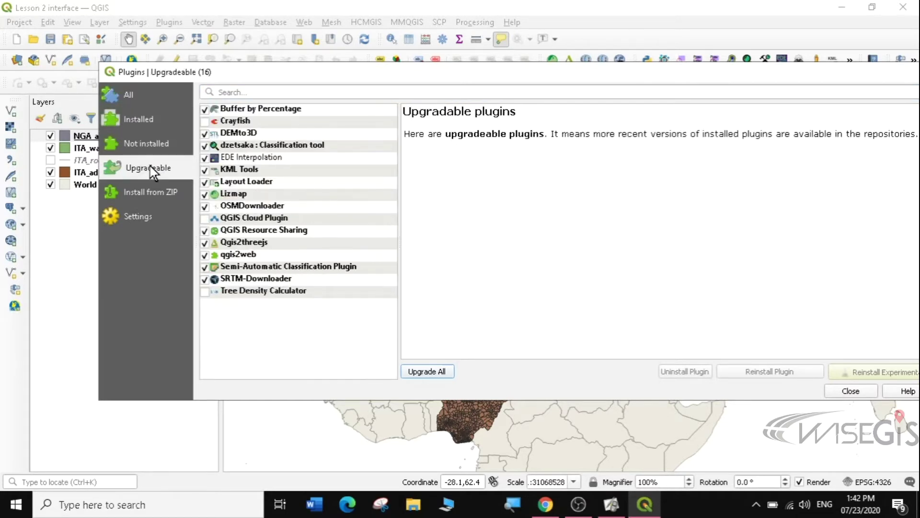
left_click(144, 191)
left_click(137, 214)
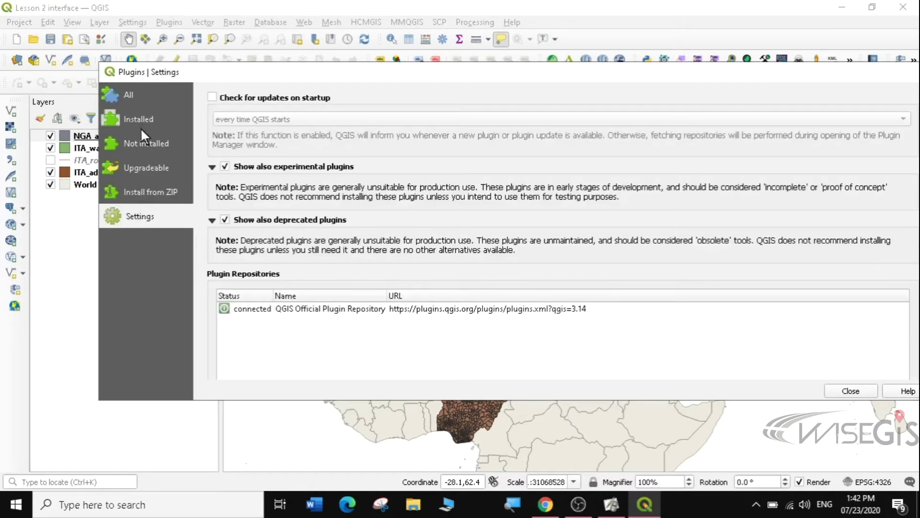
left_click(127, 94)
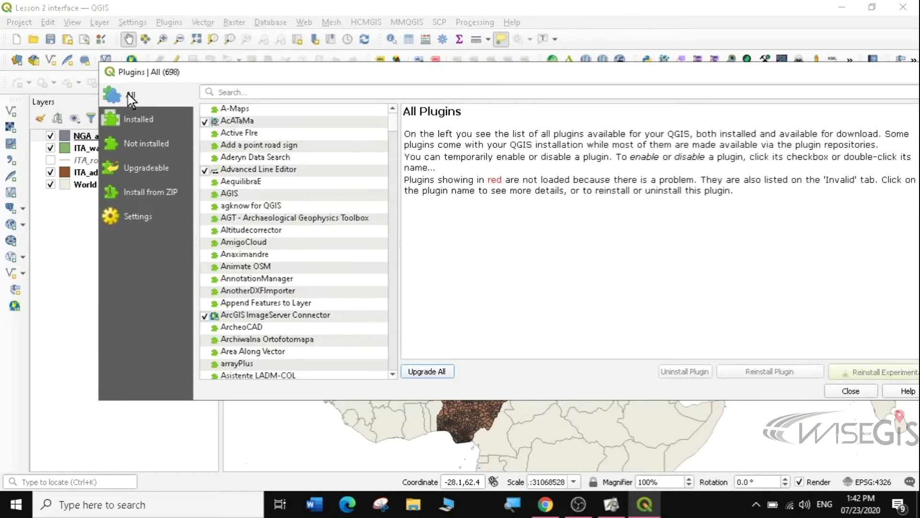
- Review the installed and not-installed lists again, then return to All plugins and its search box
left_click(139, 118)
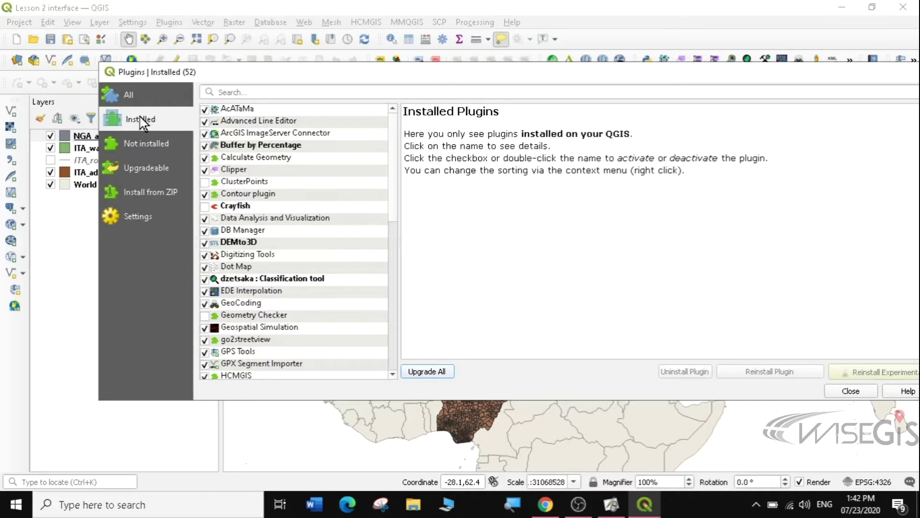
mouse_move(392, 123)
left_mouse_down()
mouse_move(403, 211)
mouse_move(396, 302)
mouse_move(406, 274)
mouse_move(396, 124)
left_mouse_up()
mouse_move(392, 159)
left_mouse_down()
mouse_move(402, 329)
mouse_move(394, 281)
mouse_move(413, 163)
left_mouse_up()
left_click(136, 146)
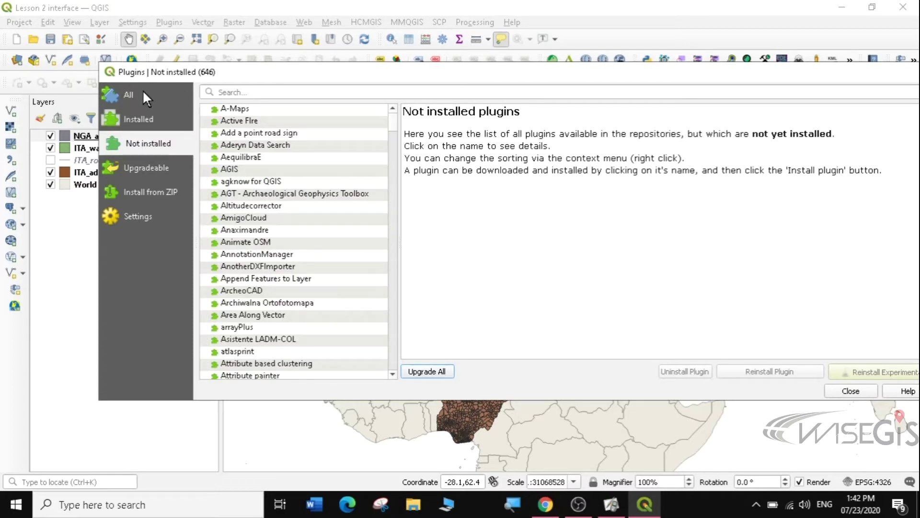
left_click(126, 92)
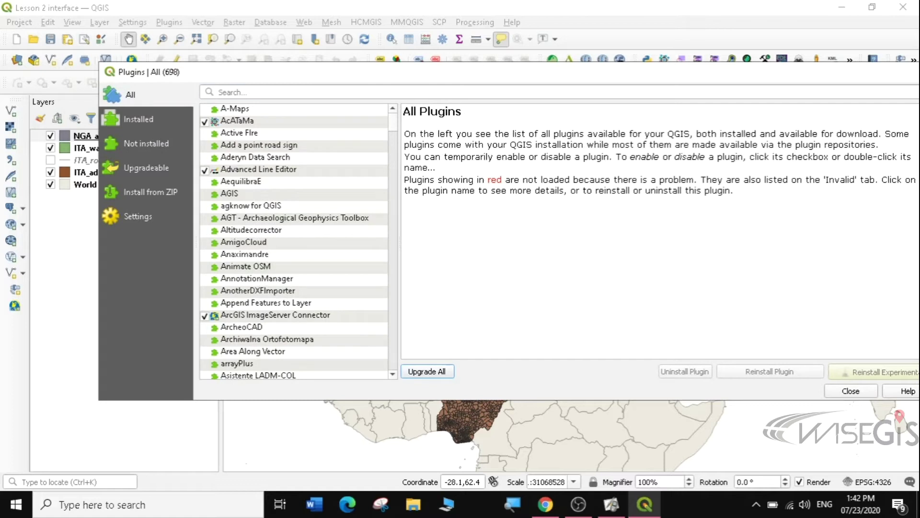
left_click(220, 92)
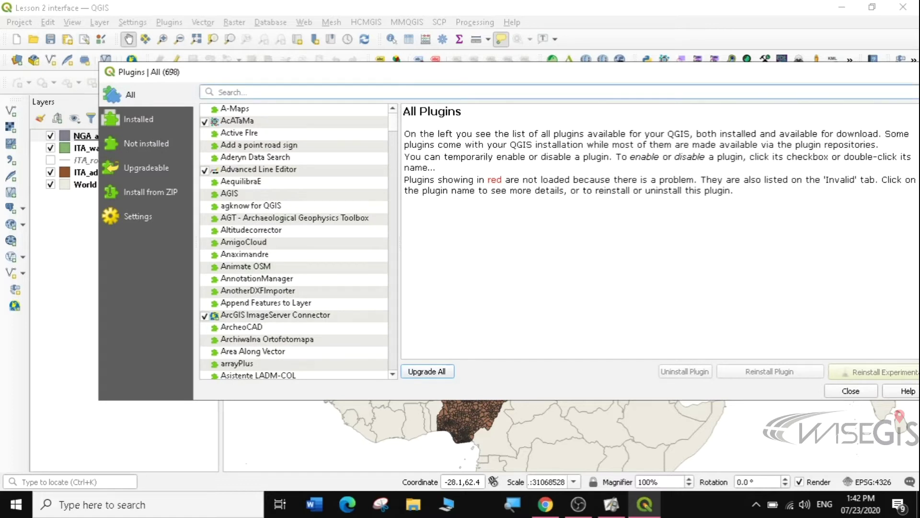
- Search for HCM, select HCMGIS, and uninstall it, confirming with Yes
type("HCM")
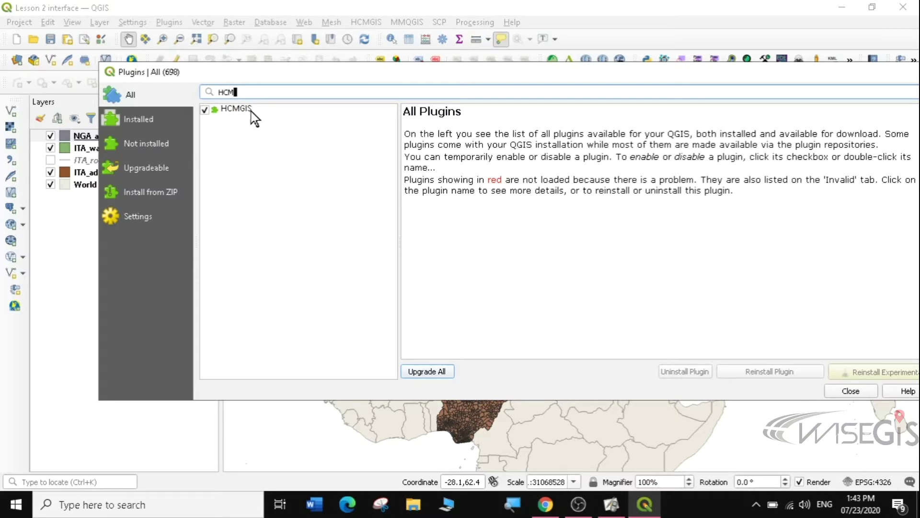
left_click(247, 109)
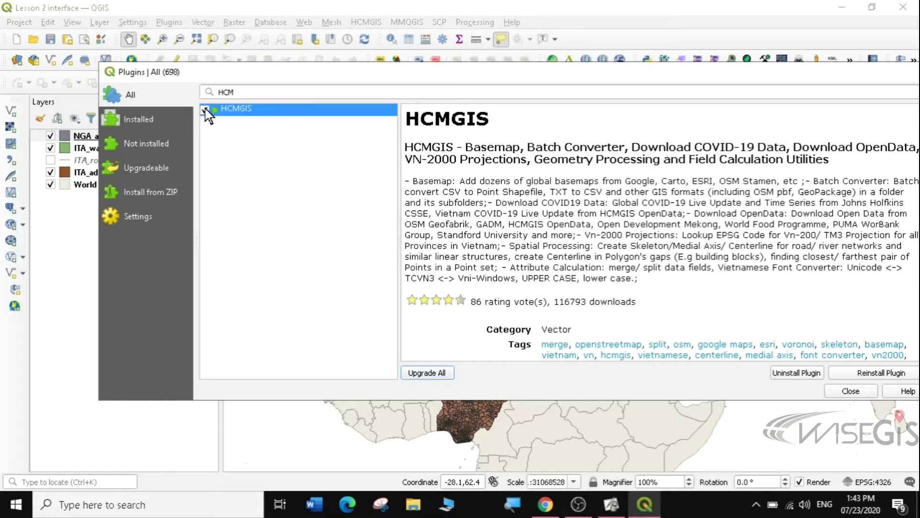
left_click_drag(641, 74, 593, 58)
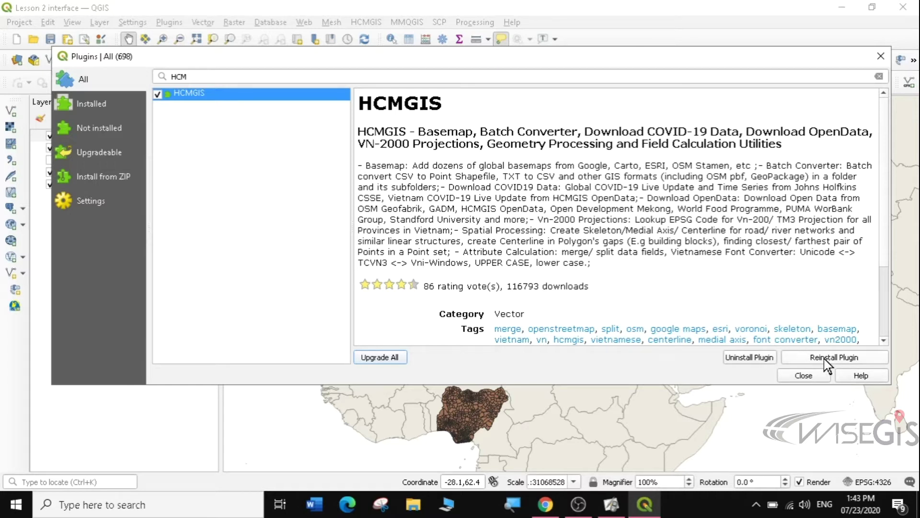
left_click(771, 358)
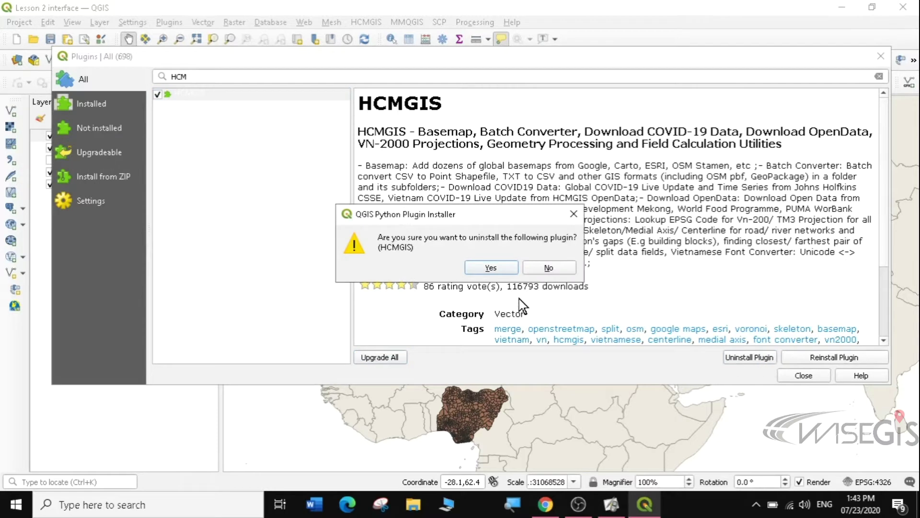
left_click(501, 266)
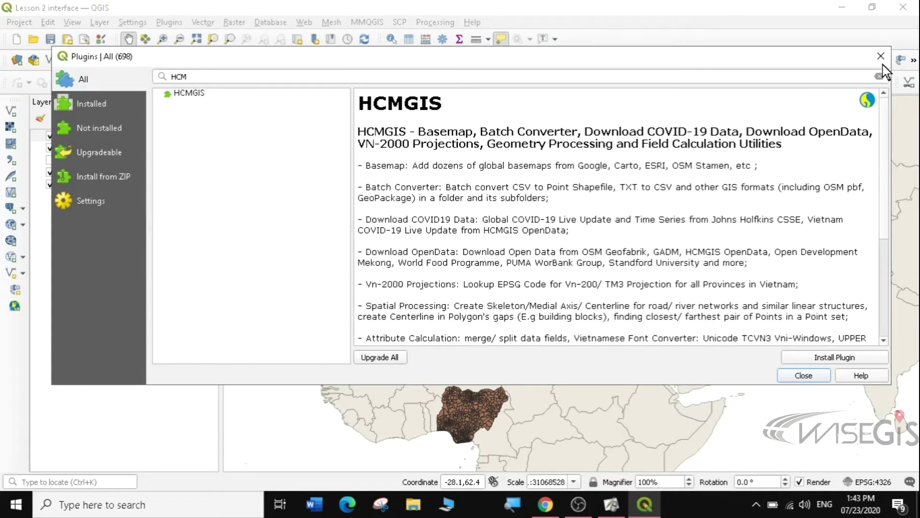
- Reinstall HCMGIS 20.6.3 and review its feature summary and download count
left_click(831, 360)
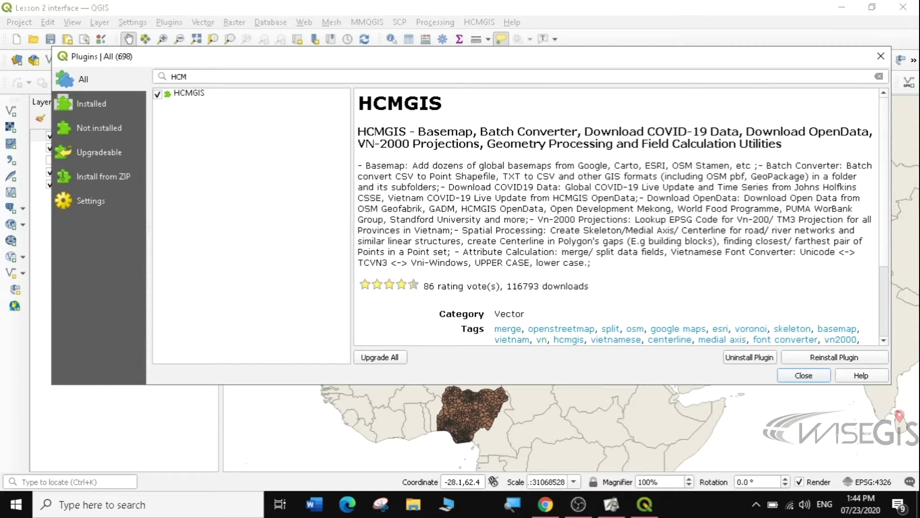
left_click_drag(418, 131, 466, 144)
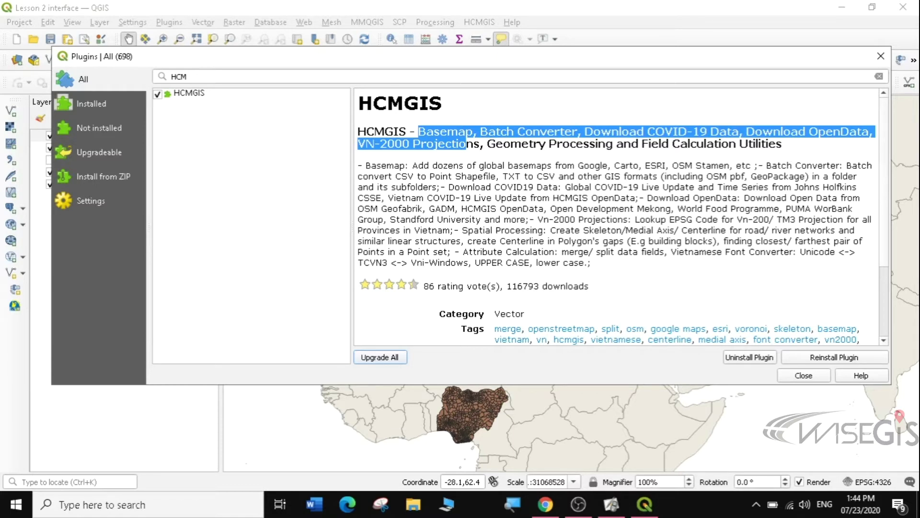
left_click_drag(603, 286, 503, 286)
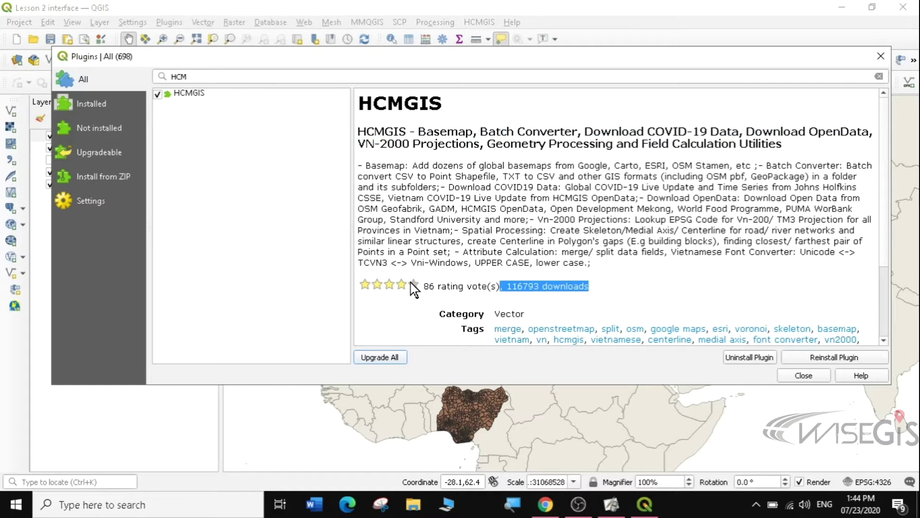
scroll(882, 223, "down", 3)
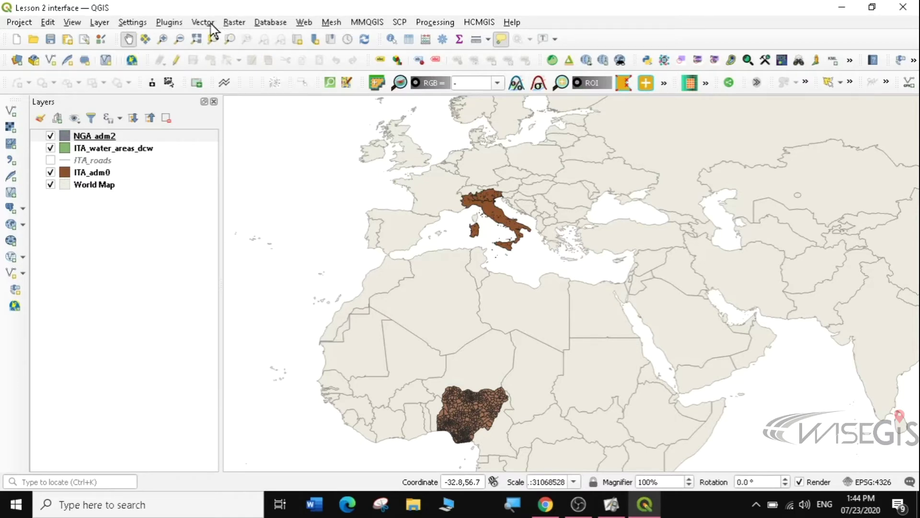
- Find HCMGIS > BaseMap in the menu bar and add the Google Satellite basemap
left_click(174, 23)
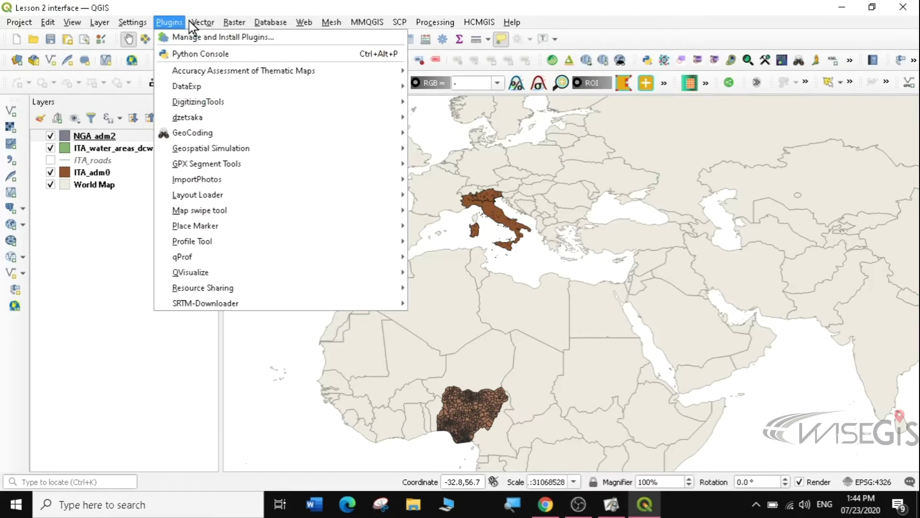
mouse_move(216, 23)
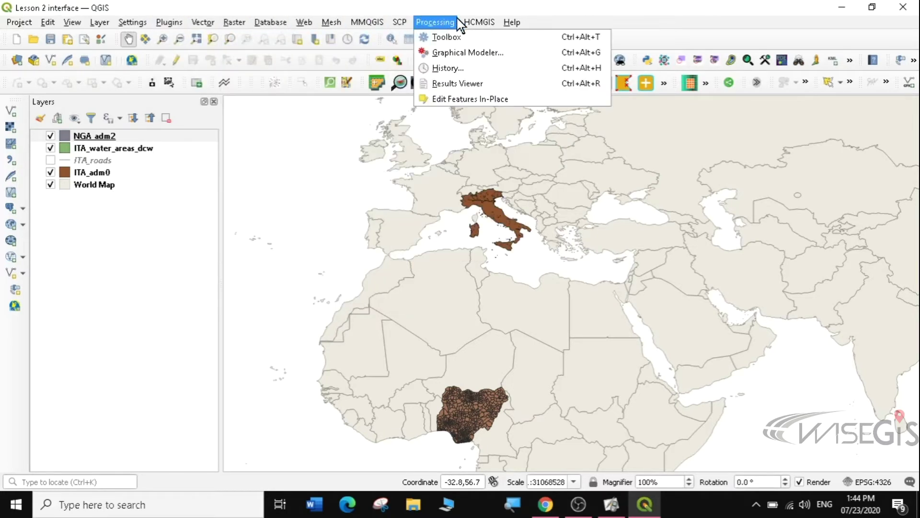
mouse_move(481, 24)
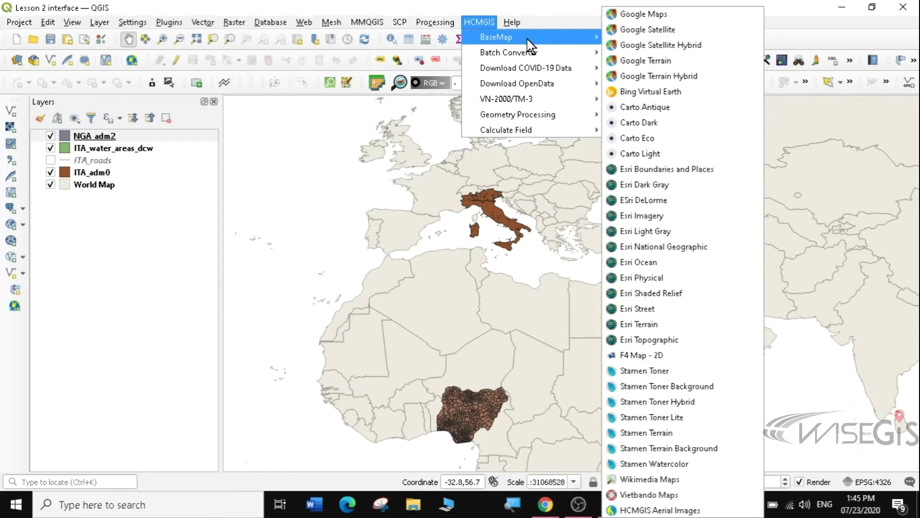
left_click(675, 30)
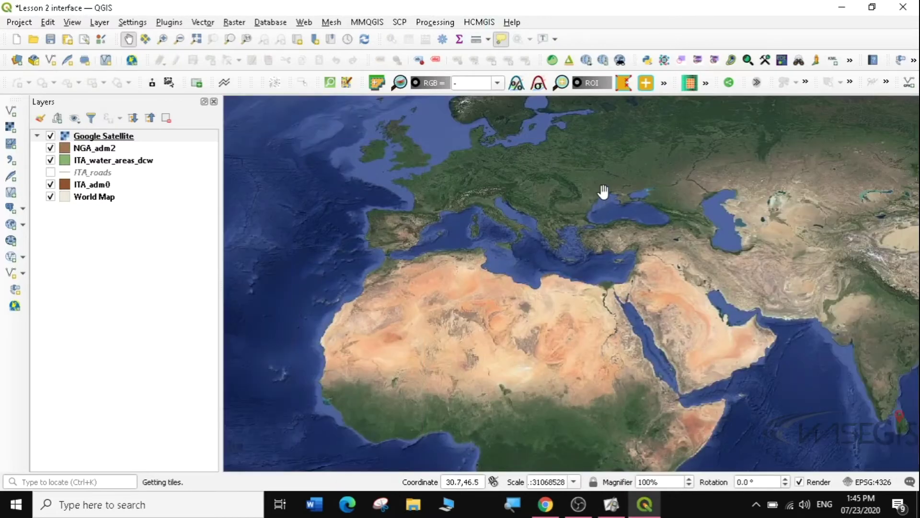
- Move Google Satellite to the bottom of the Layers panel and hide World Map
left_click_drag(107, 137, 112, 223)
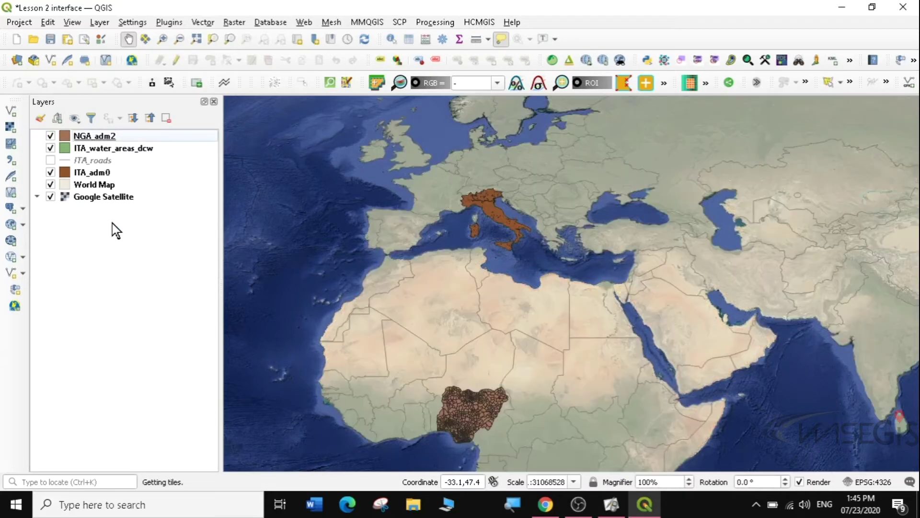
left_click(51, 185)
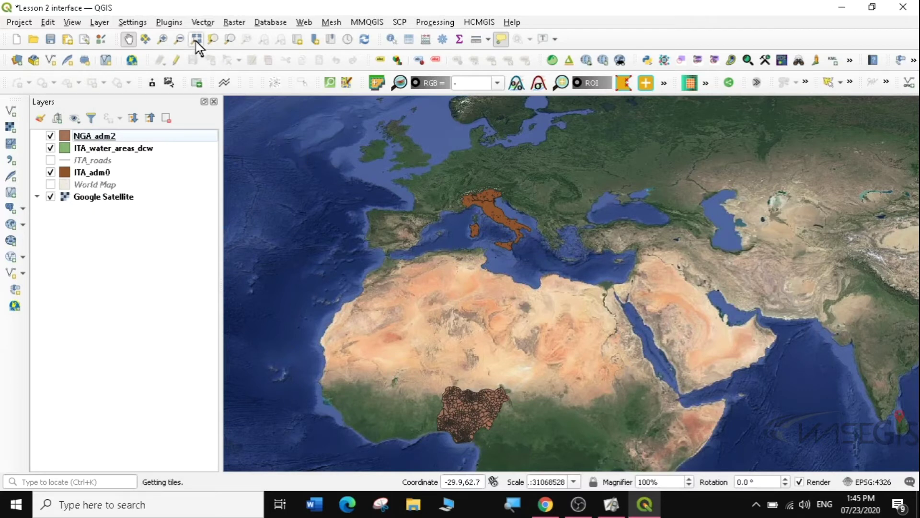
- Zoom in by rectangle on the cluster of East African lakes
left_click(163, 39)
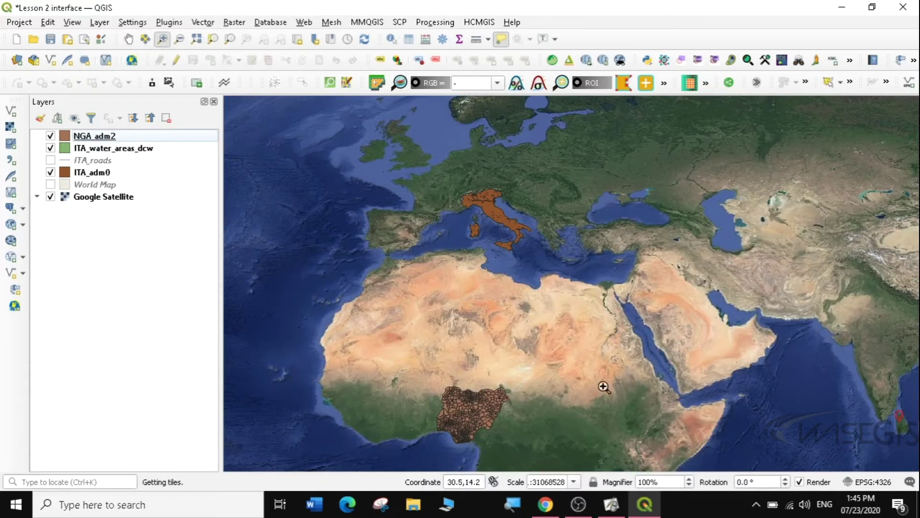
left_click_drag(593, 390, 672, 441)
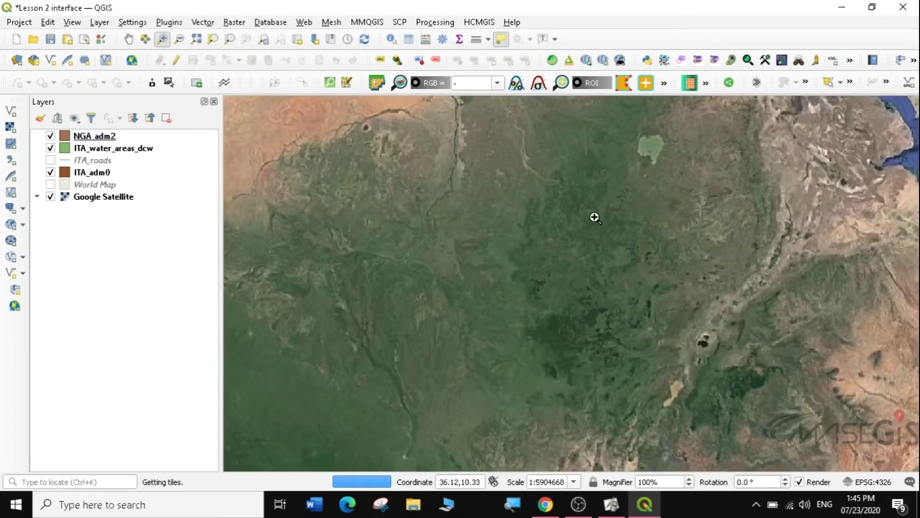
left_click(595, 217)
left_click_drag(530, 352, 673, 444)
scroll(532, 294, "up", 1)
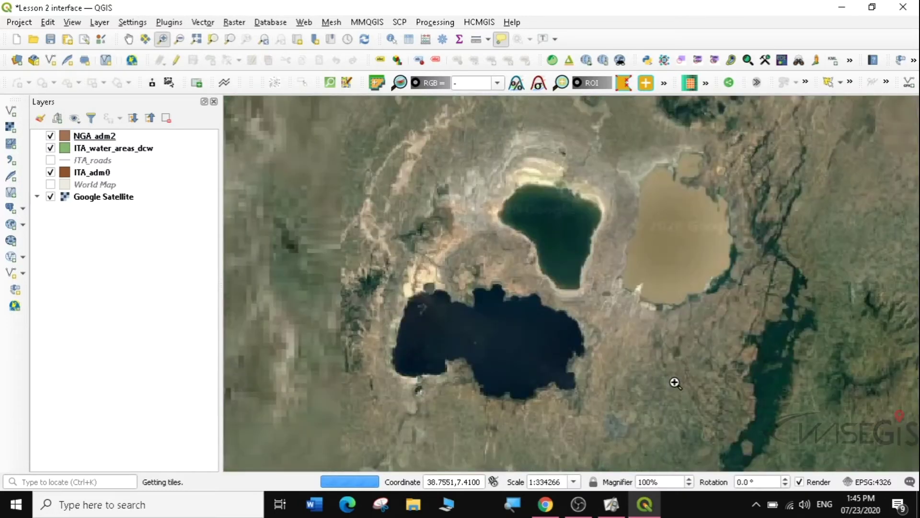
left_click_drag(406, 163, 794, 416)
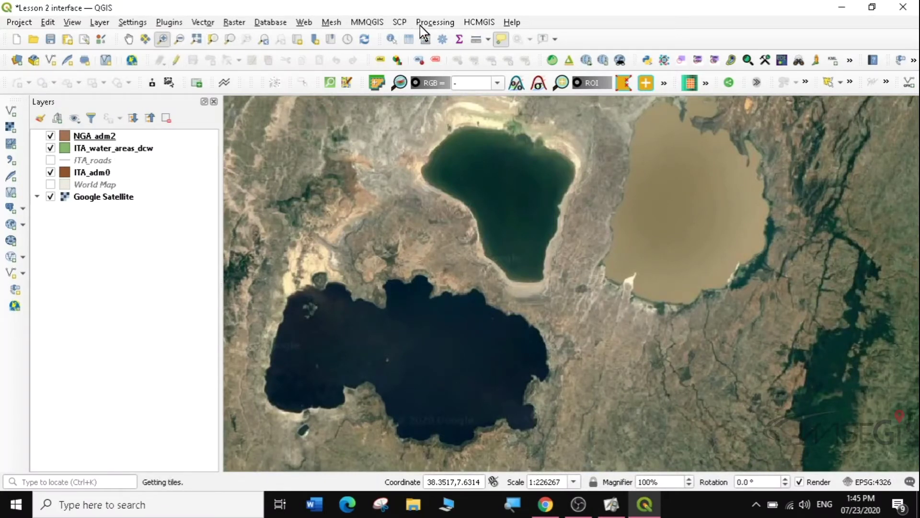
- Zoom to the Google Satellite layer extent, then zoom in until Nigeria fills the map
right_click(103, 200)
left_click(125, 205)
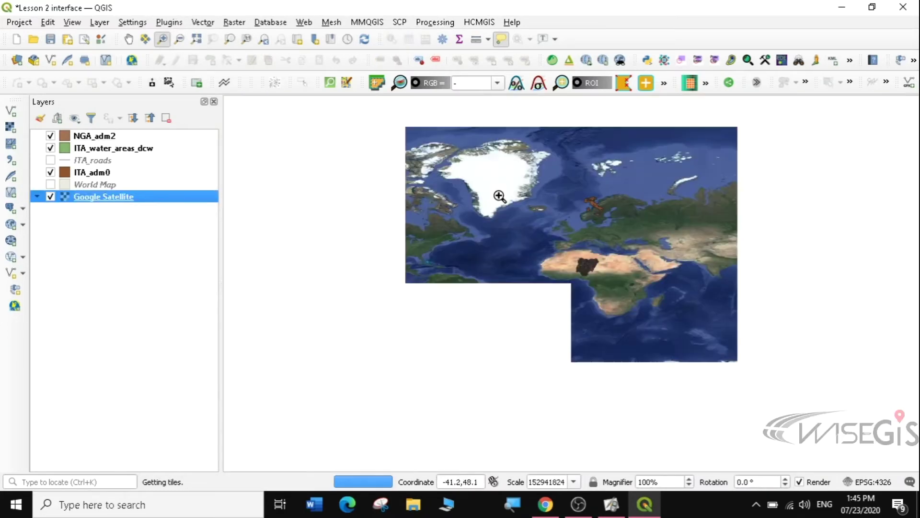
scroll(647, 305, "up", 3)
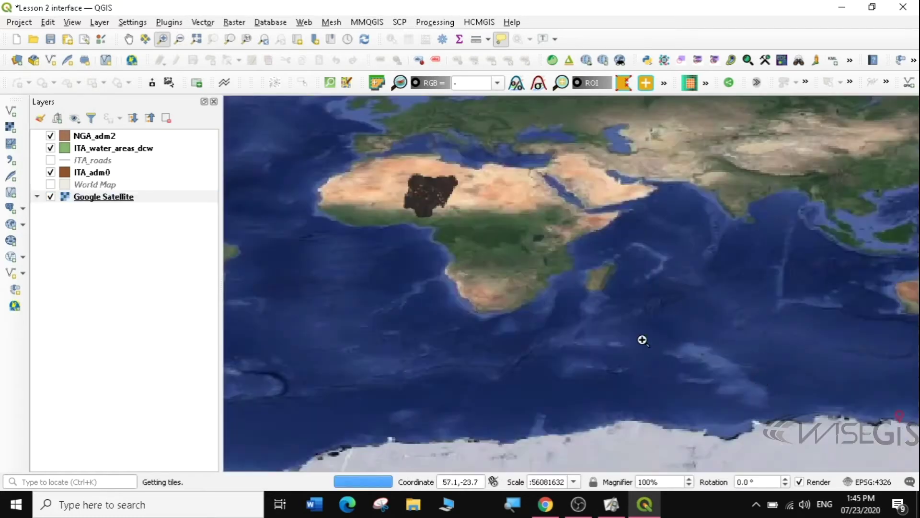
left_click_drag(366, 146, 504, 237)
left_click_drag(368, 188, 754, 388)
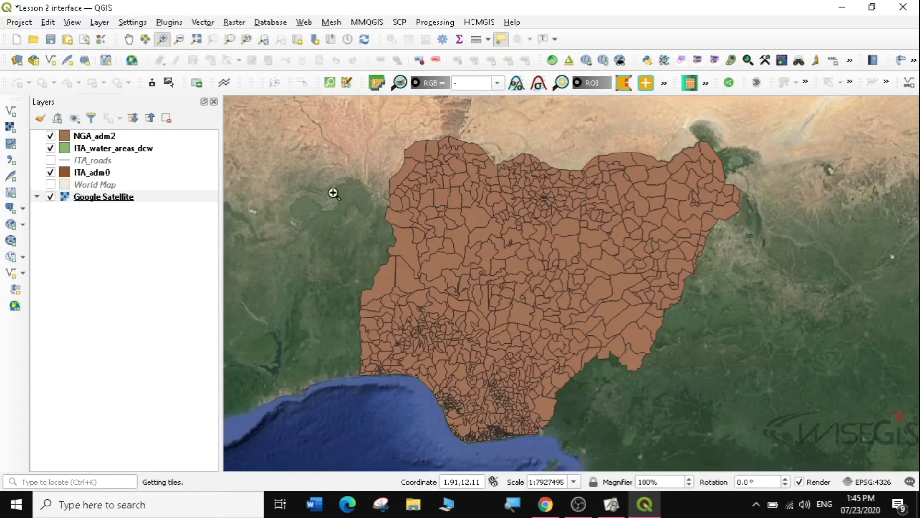
- Hide the ITA_adm0, NGA_adm2 and ITA_water_areas_dcw layers
left_click(53, 174)
left_click(50, 172)
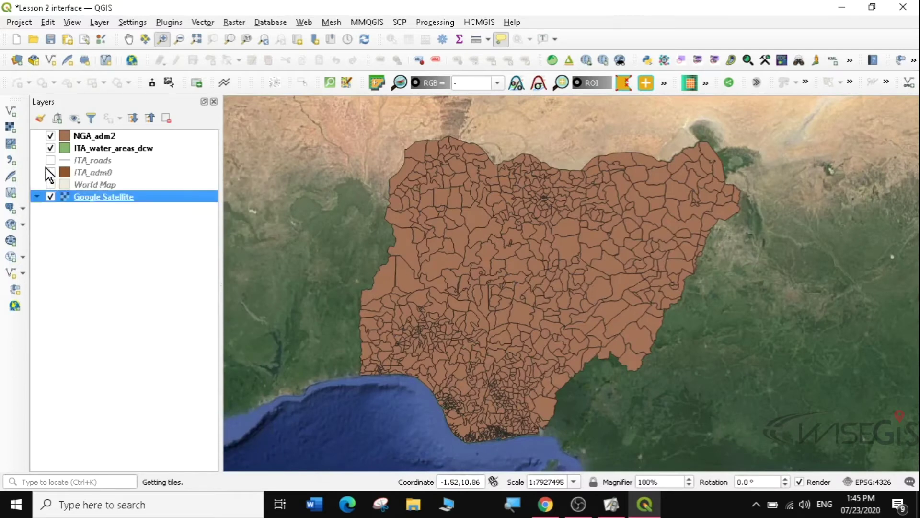
left_click(51, 136)
left_click(50, 148)
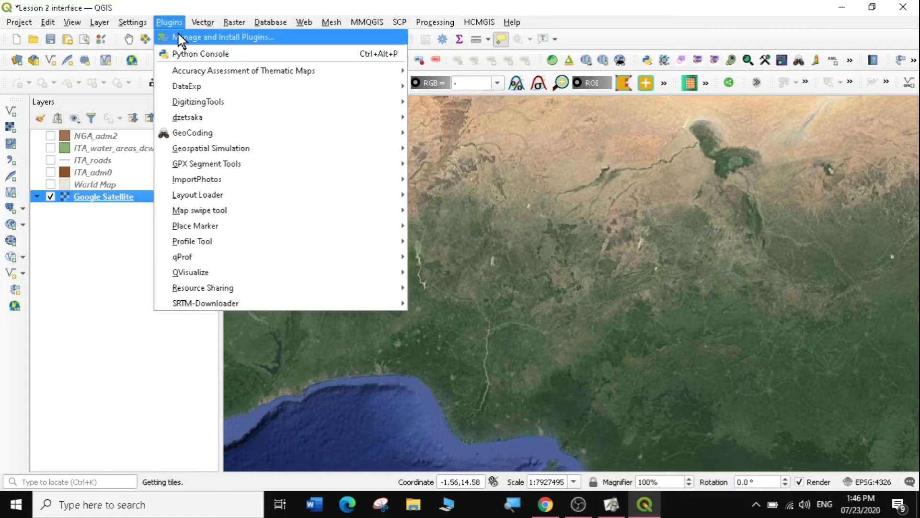
- Open the plugin manager's Install from ZIP page, via Installed and Upgradeable, then bring Chrome forward
left_click(223, 40)
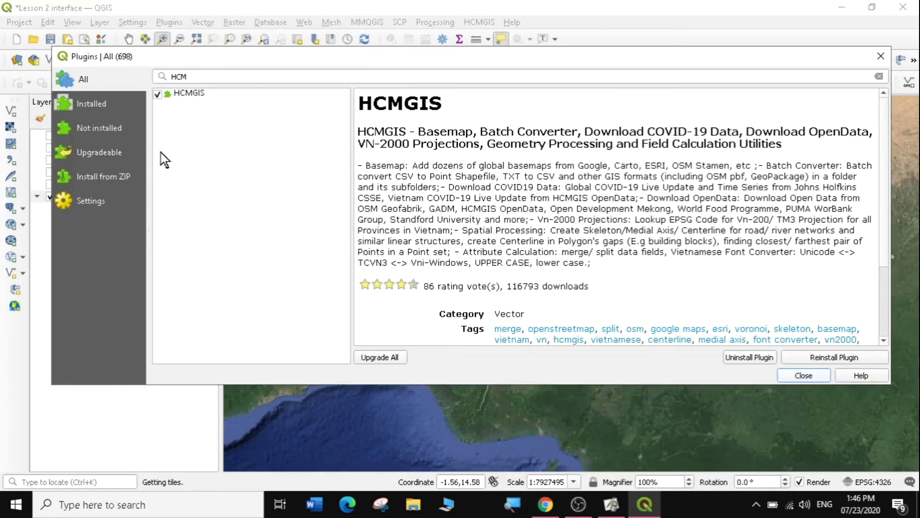
left_click(94, 105)
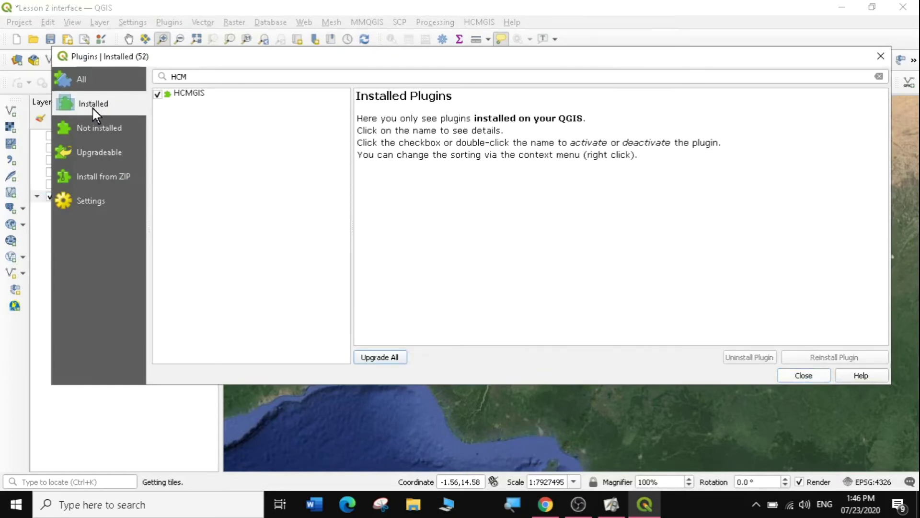
left_click(97, 151)
left_click(96, 175)
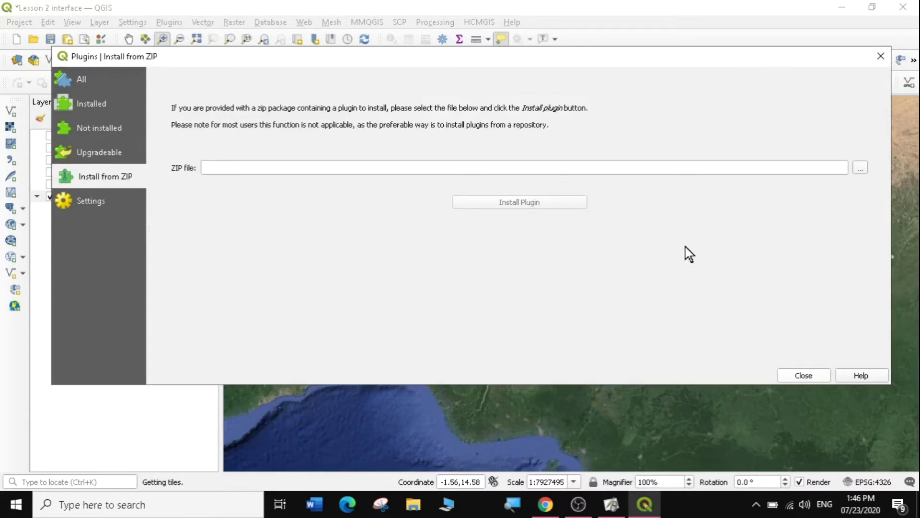
left_click(545, 503)
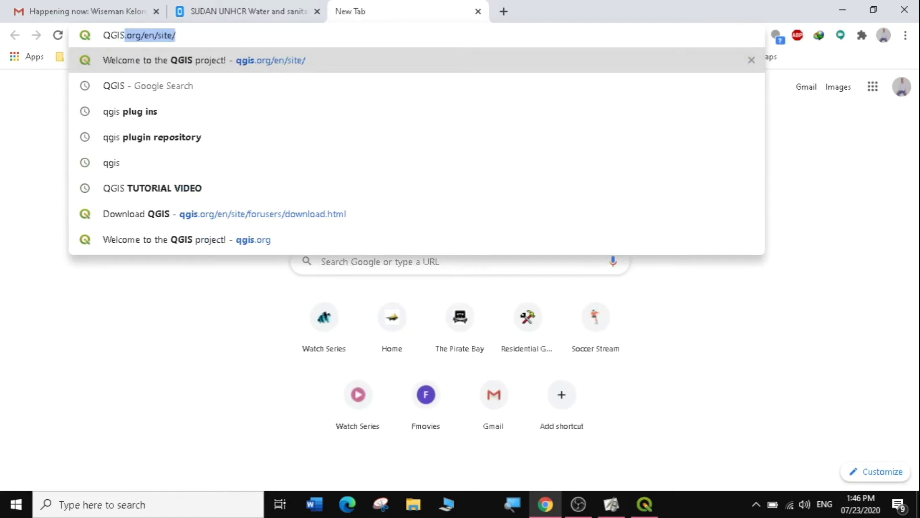
- Search QGIS PLUGINS in a new tab, open plugins.qgis.org's All plugins list, and scroll it
type("PLUG ")
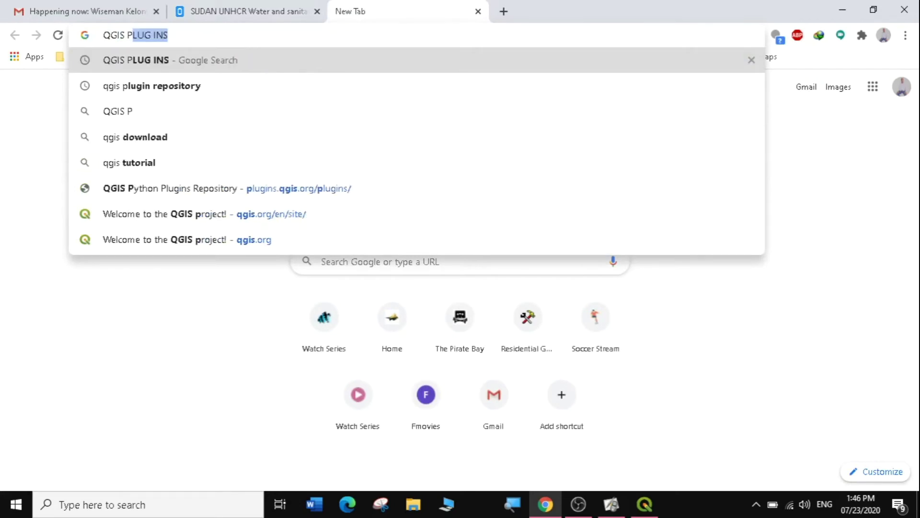
type("IN")
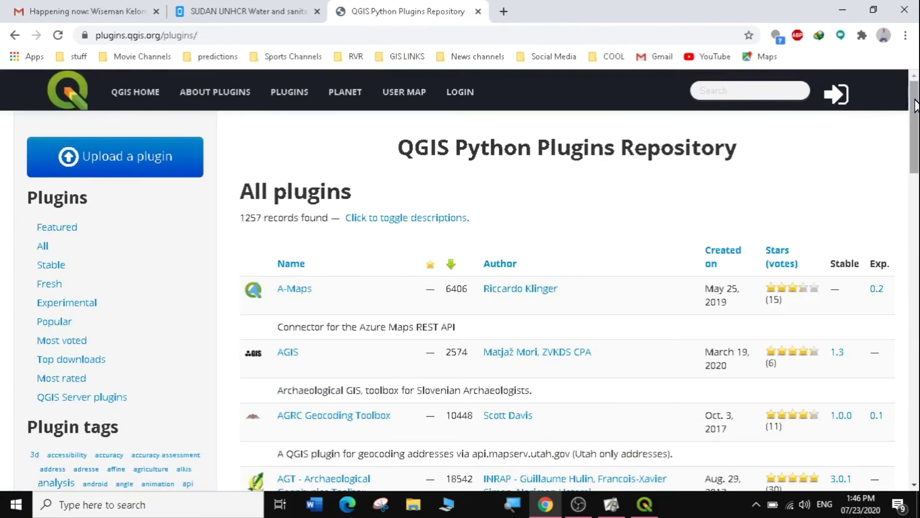
left_click_drag(916, 105, 917, 134)
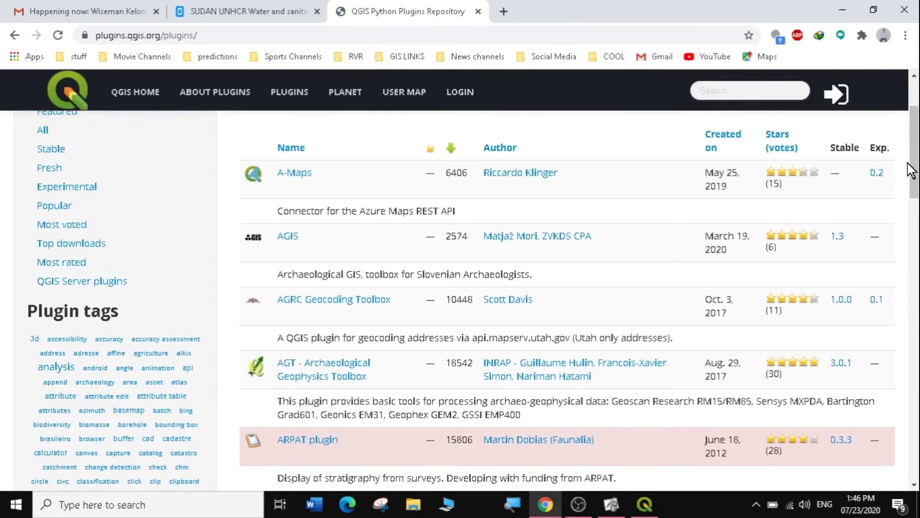
left_click_drag(914, 170, 910, 131)
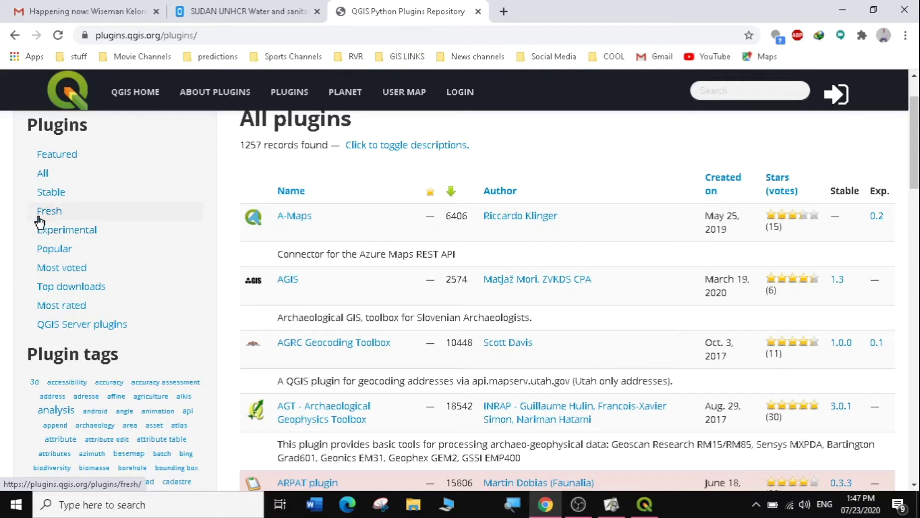
- List only stable plugins in the repository and open the AGIS plugin page
left_click(52, 194)
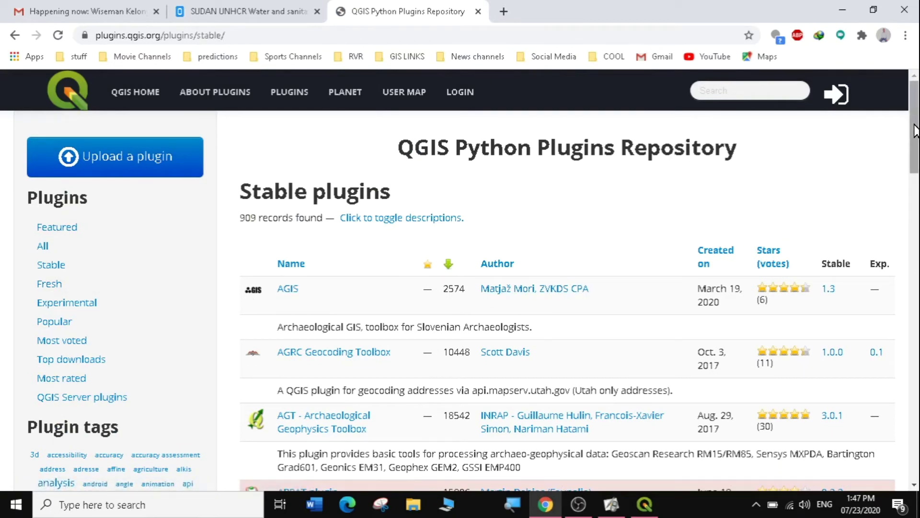
scroll(916, 129, "down", 3)
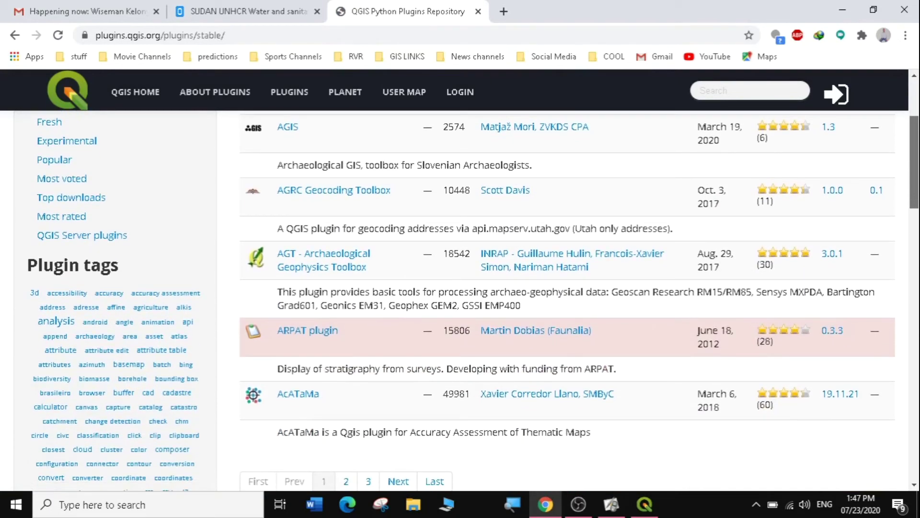
scroll(915, 144, "up", 1)
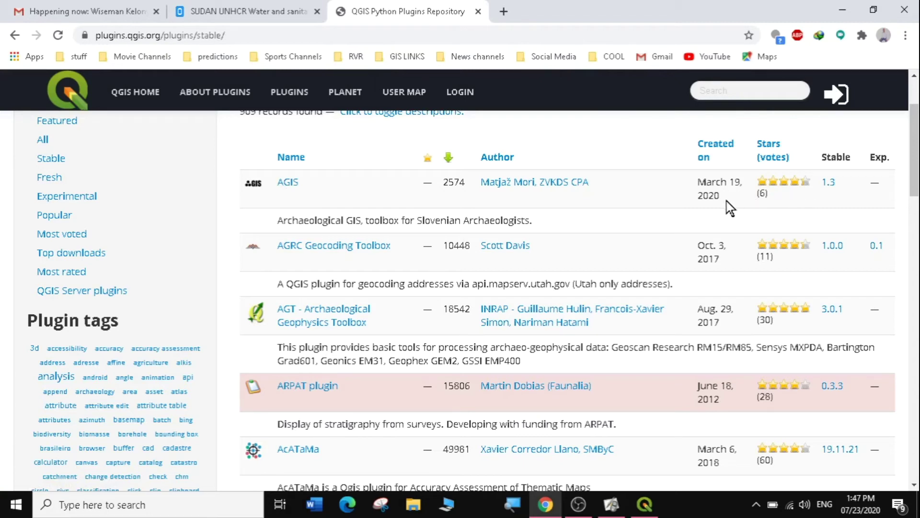
left_click(288, 185)
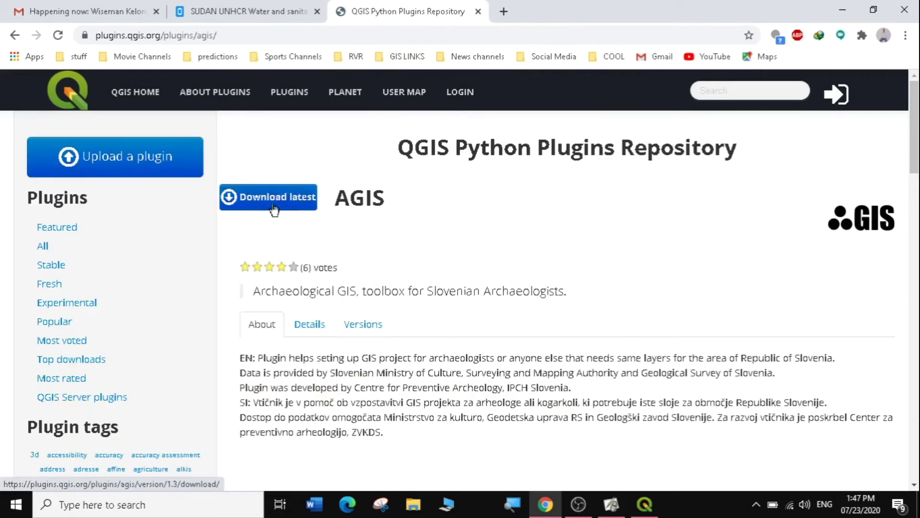
- Review the AGIS details and versions, then start downloading version 1.3 (agis-1.3.zip)
left_click_drag(916, 126, 916, 150)
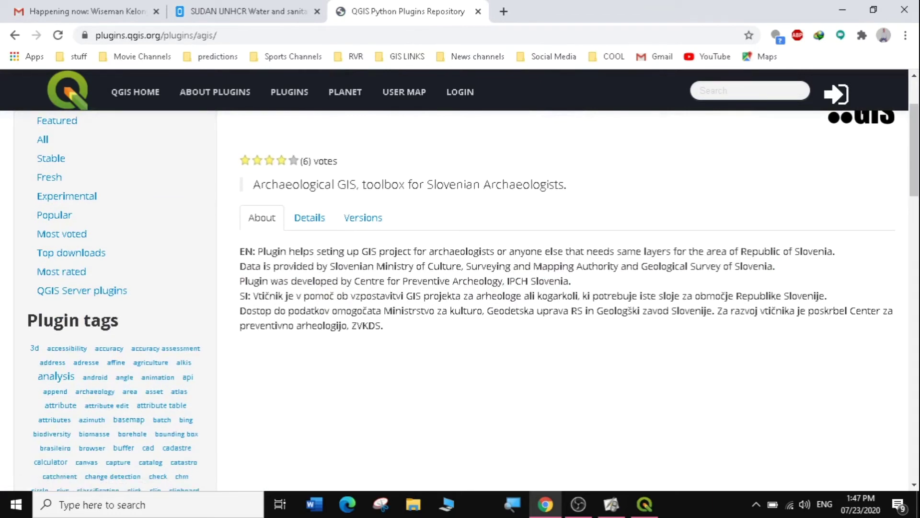
left_click(307, 221)
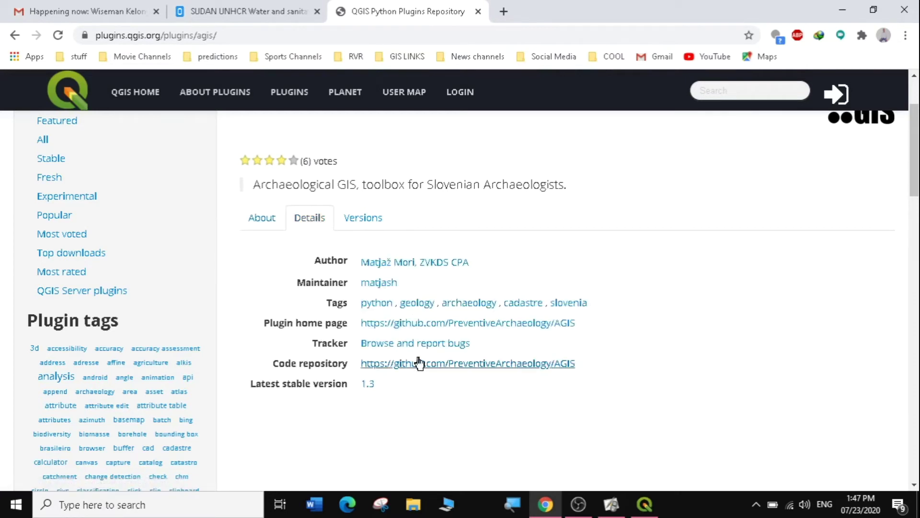
left_click(366, 224)
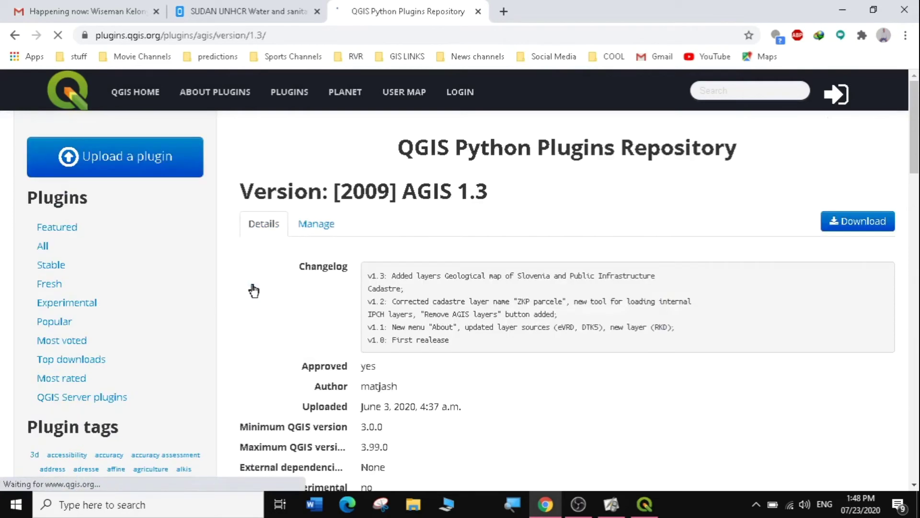
left_click(850, 226)
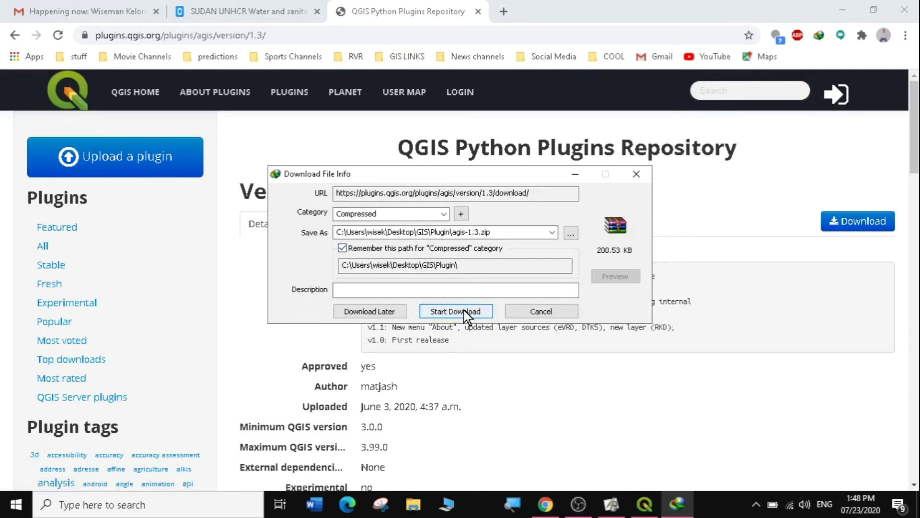
- Save agis-1.3.zip with IDM into Desktop > GIS > Plugin and start the download
left_click(569, 234)
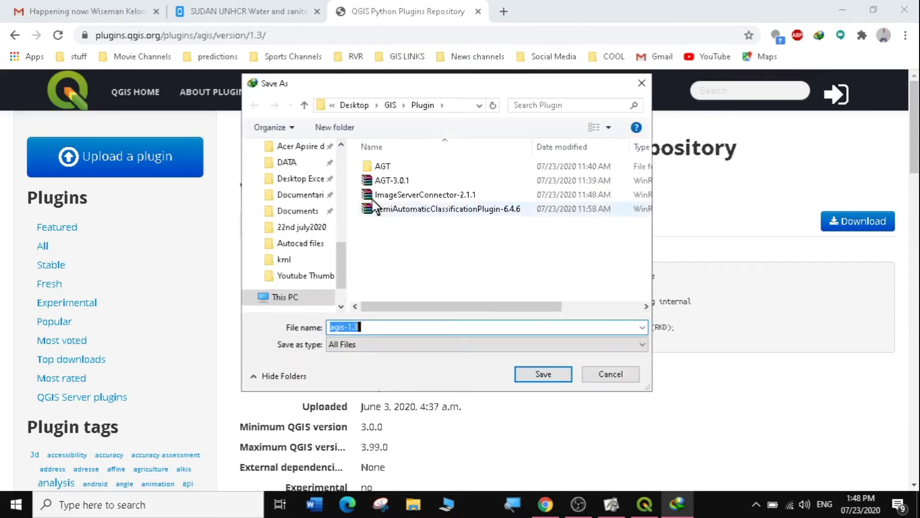
left_click(390, 105)
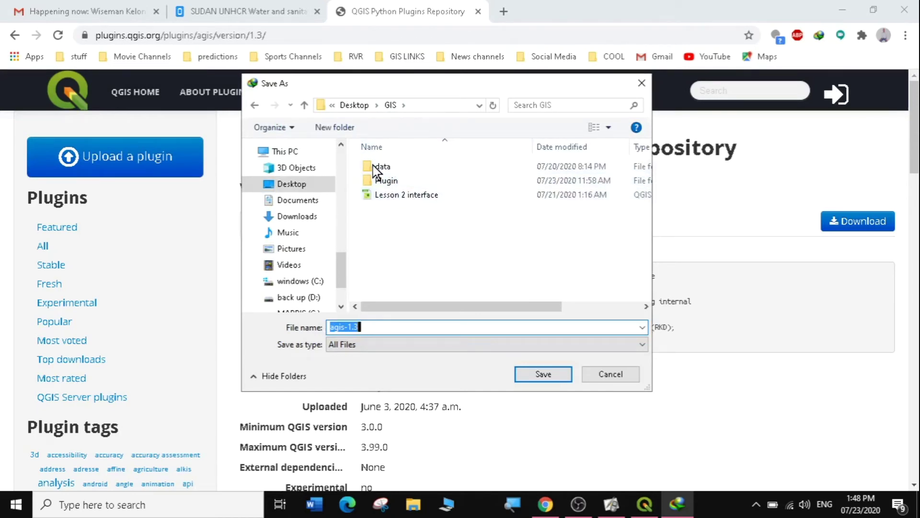
left_click(390, 182)
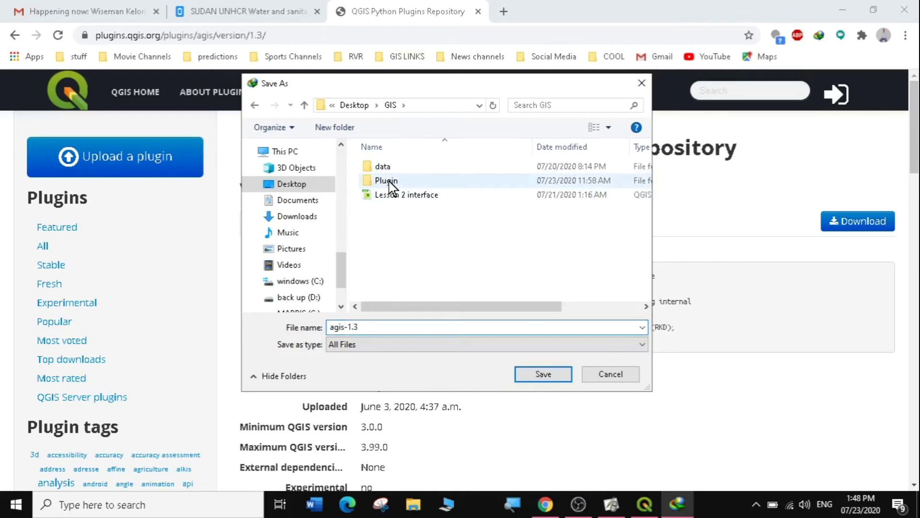
double_click(390, 181)
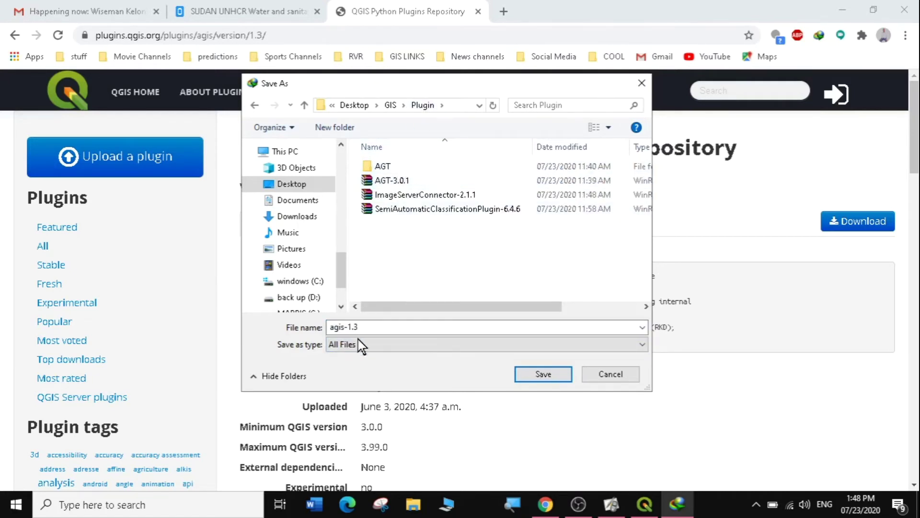
left_click(530, 374)
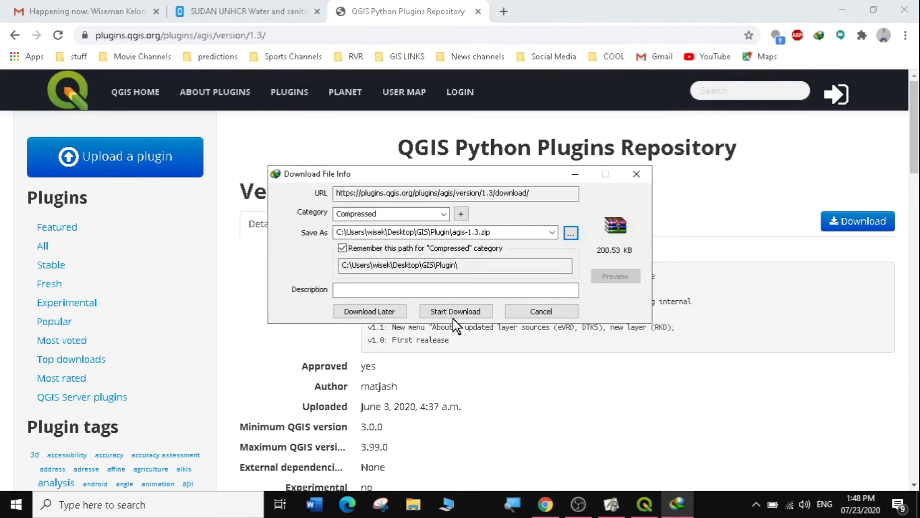
left_click(453, 316)
left_click(481, 296)
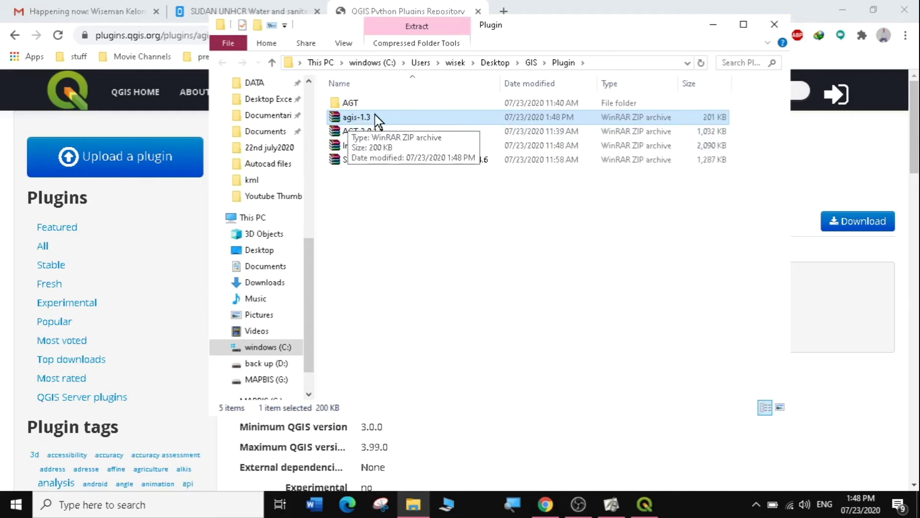
- Minimize the Plugin folder window to return to the AGIS 1.3 page in Chrome
left_click(712, 24)
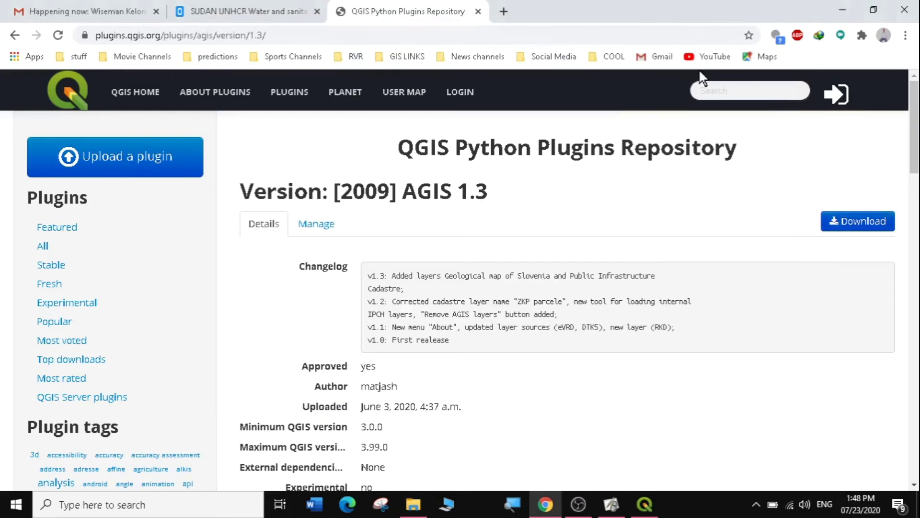
- Install AGIS in QGIS from agis-1.3.zip via Install from ZIP, accepting the security warning
left_click(644, 504)
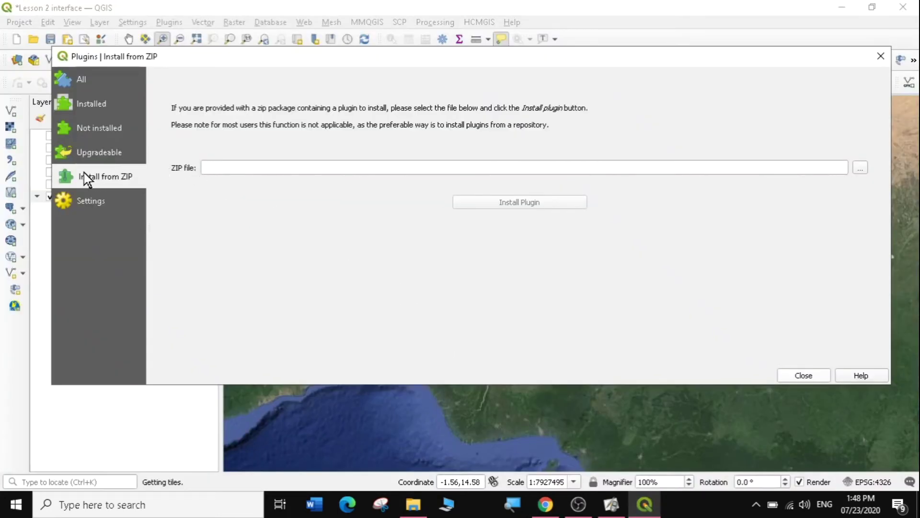
left_click(880, 58)
left_click(169, 22)
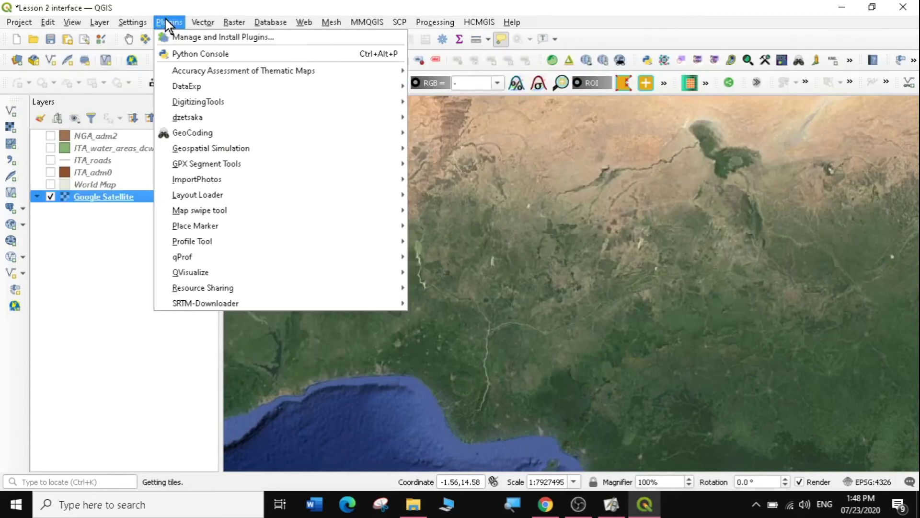
left_click(193, 38)
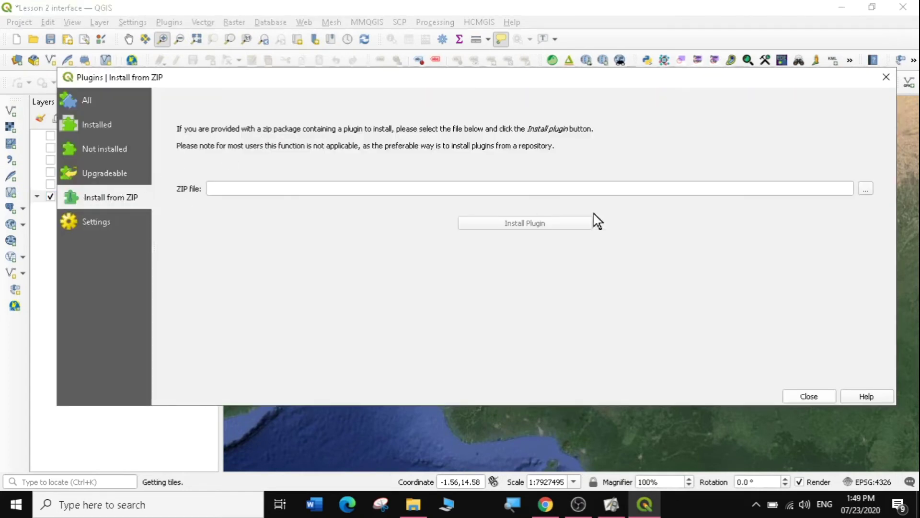
left_click(866, 191)
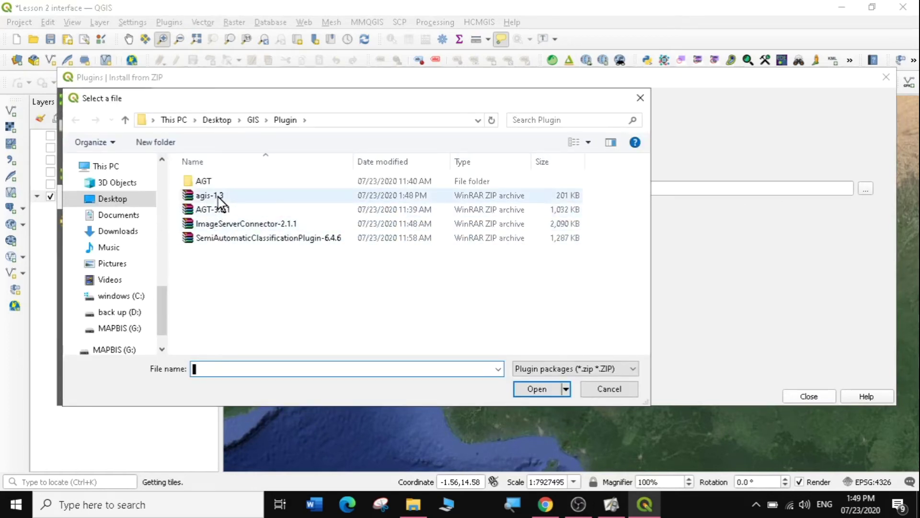
left_click(218, 196)
left_click(532, 389)
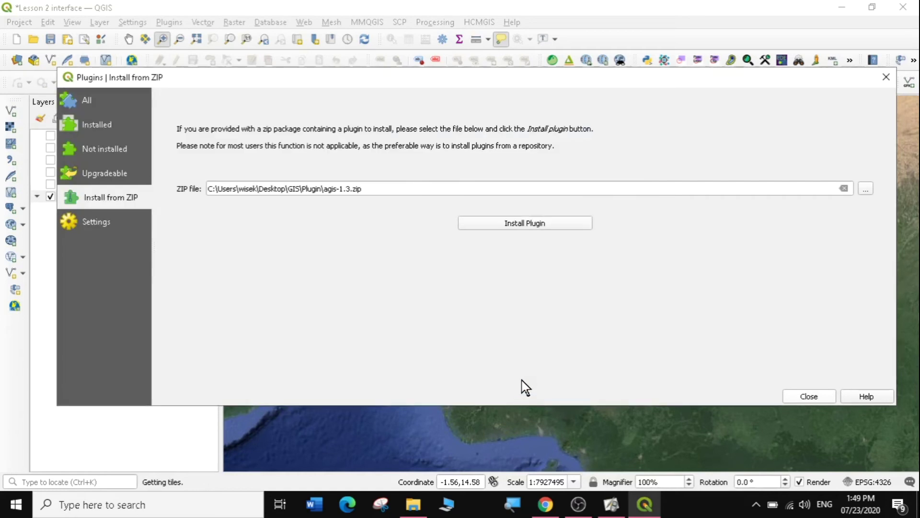
left_click(537, 223)
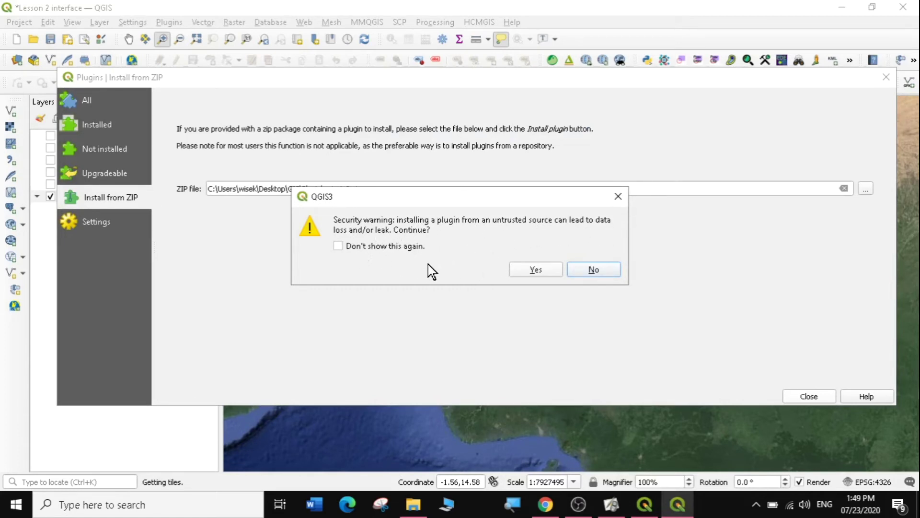
left_click(534, 270)
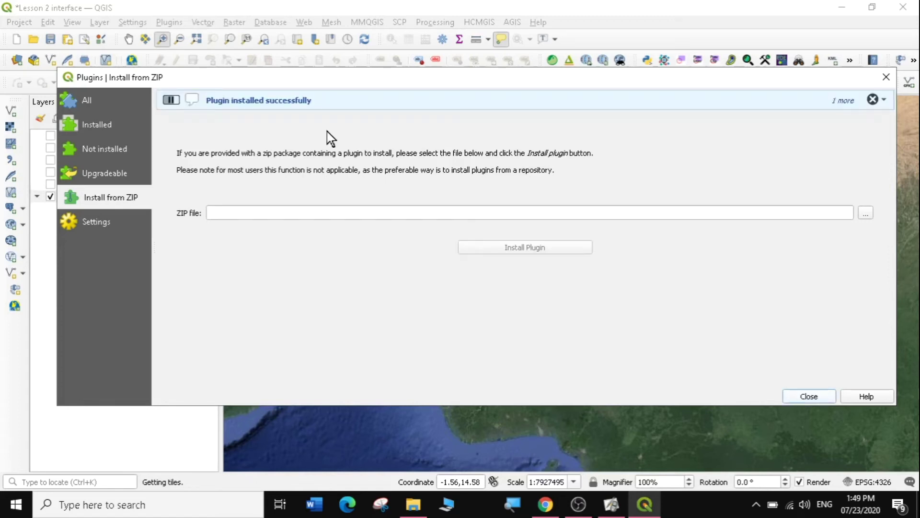
left_click(819, 396)
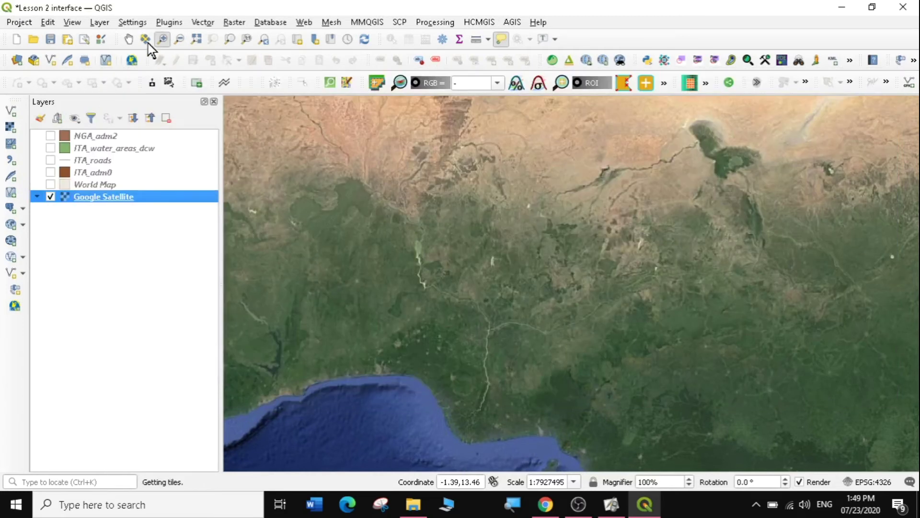
- Show the Installed plugins list with an empty search and view AGIS's details
left_click(166, 22)
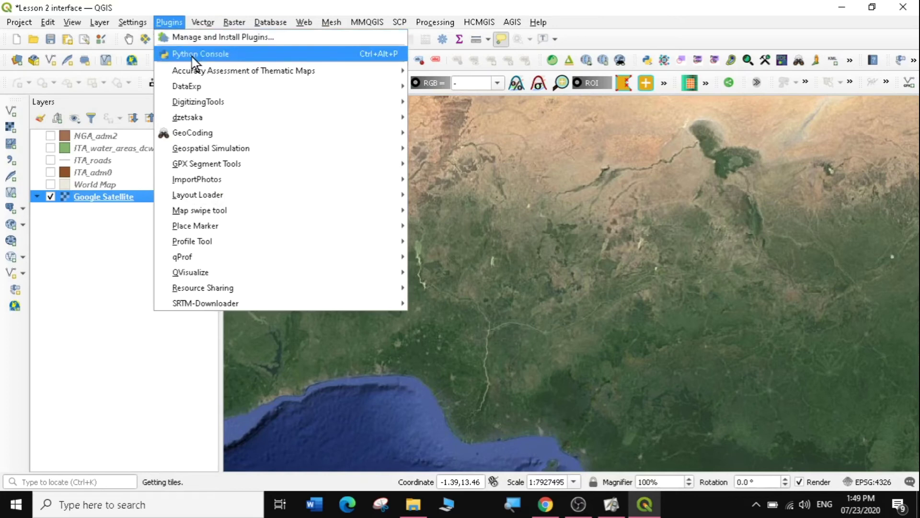
left_click(209, 37)
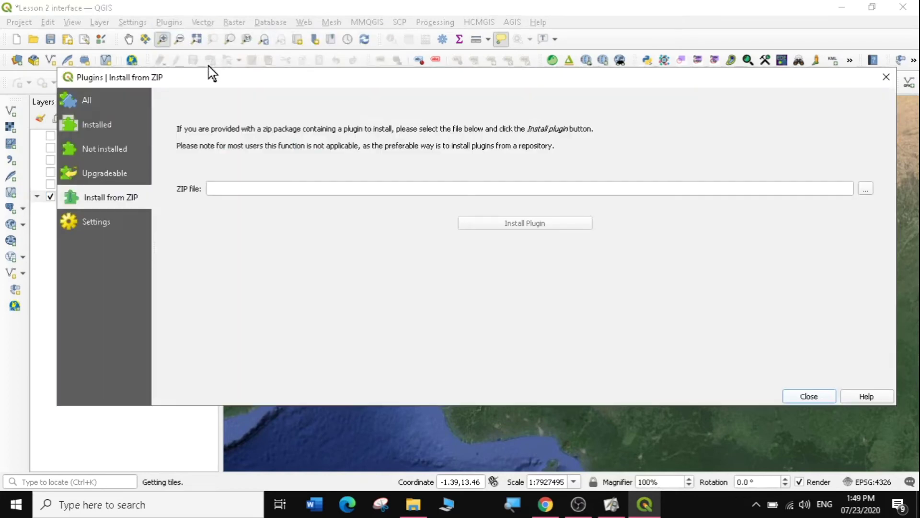
left_click(98, 126)
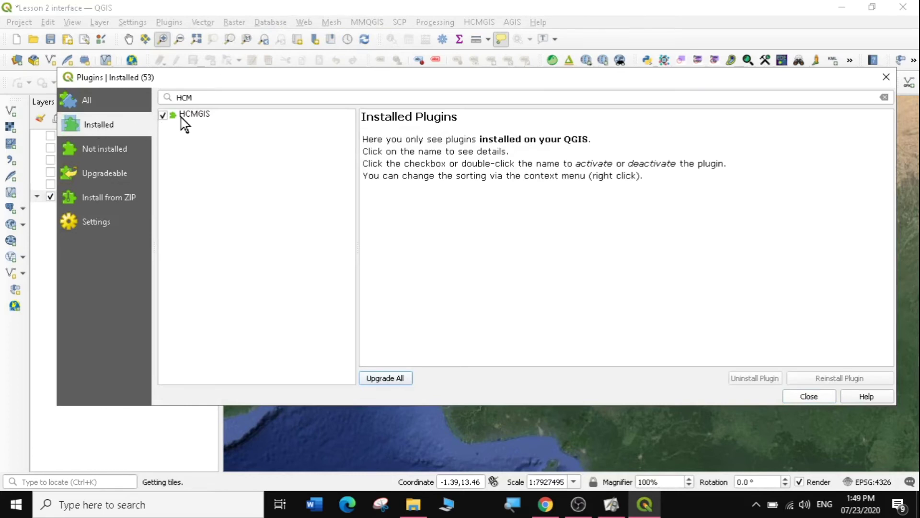
type("HCM")
key("BackSpace")
key("BackSpace")
key("BackSpace")
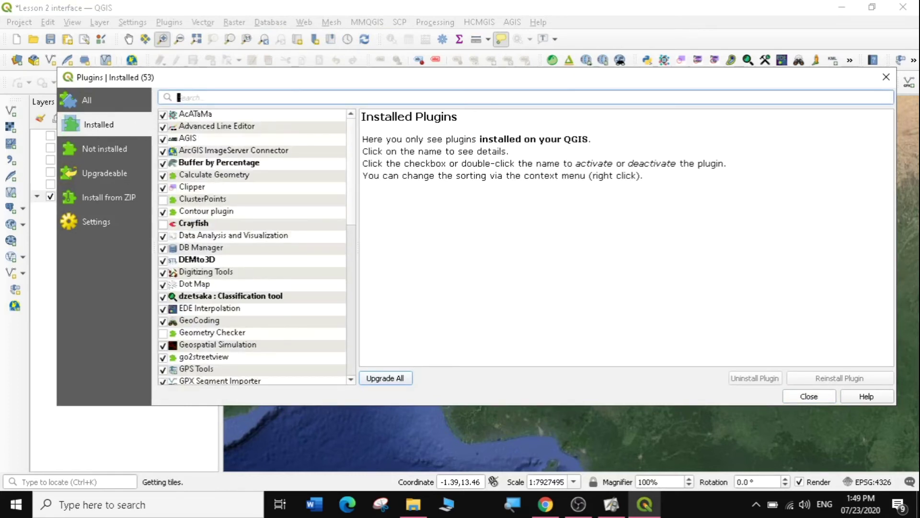
left_click(194, 137)
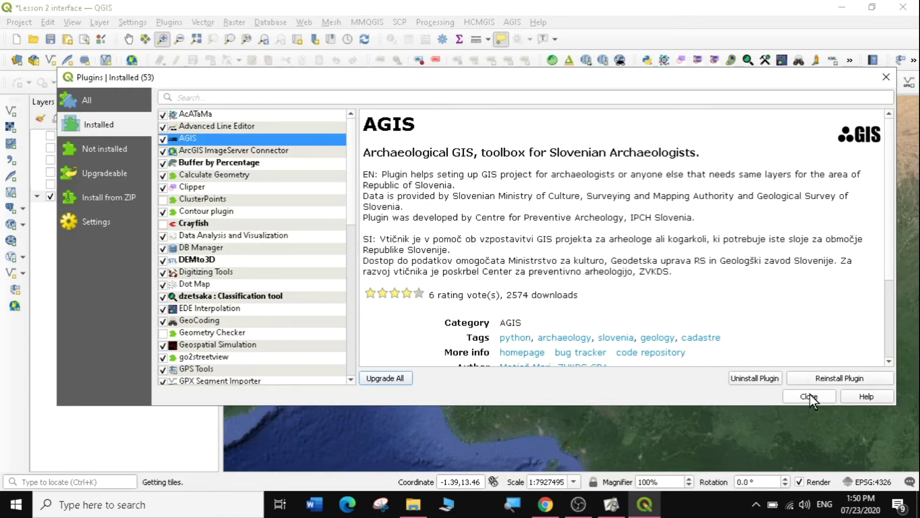
left_click(885, 80)
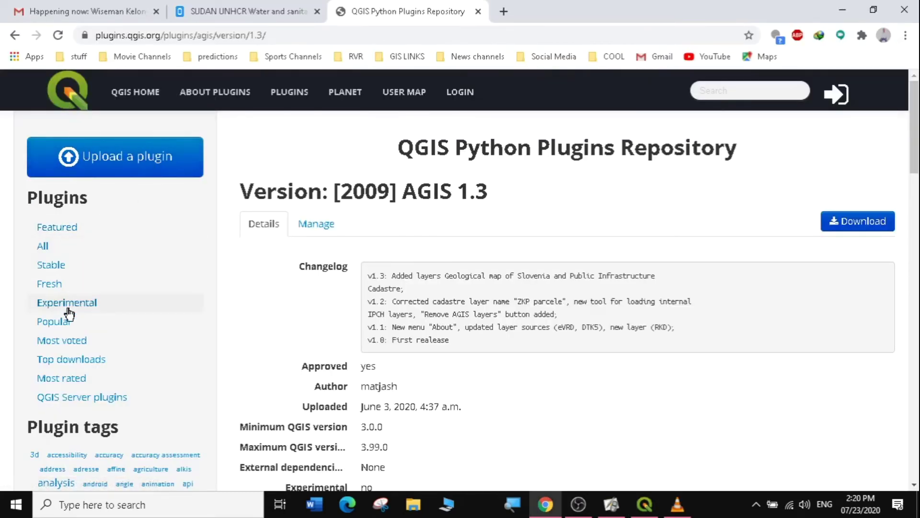
- Open the Semi-Automatic Classification Plugin from Popular plugins and go to its 6.4.6 version page
left_click(64, 327)
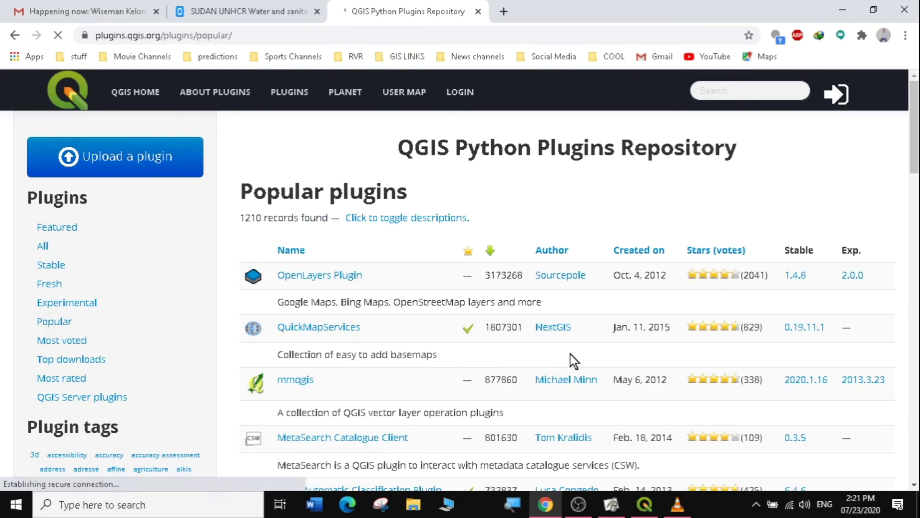
mouse_move(913, 149)
left_mouse_down()
mouse_move(913, 199)
mouse_move(914, 158)
left_mouse_up()
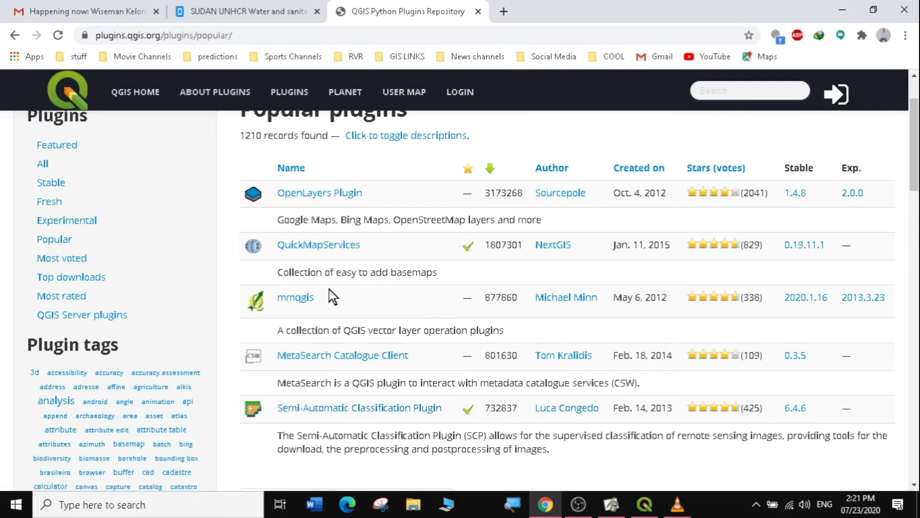
left_click(339, 413)
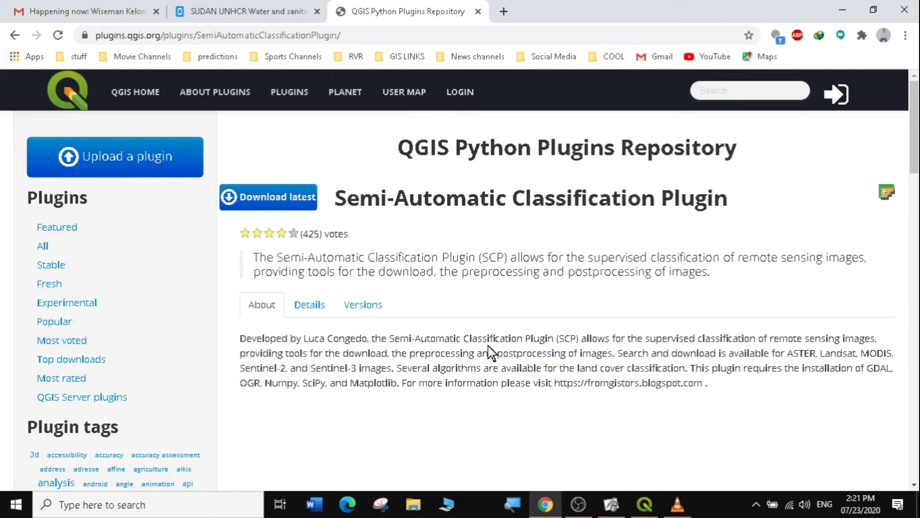
left_click(307, 310)
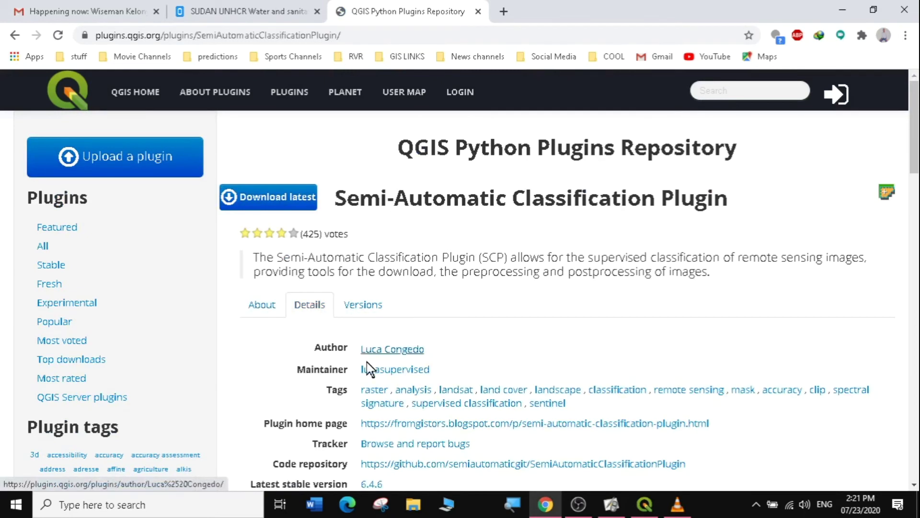
left_click(365, 310)
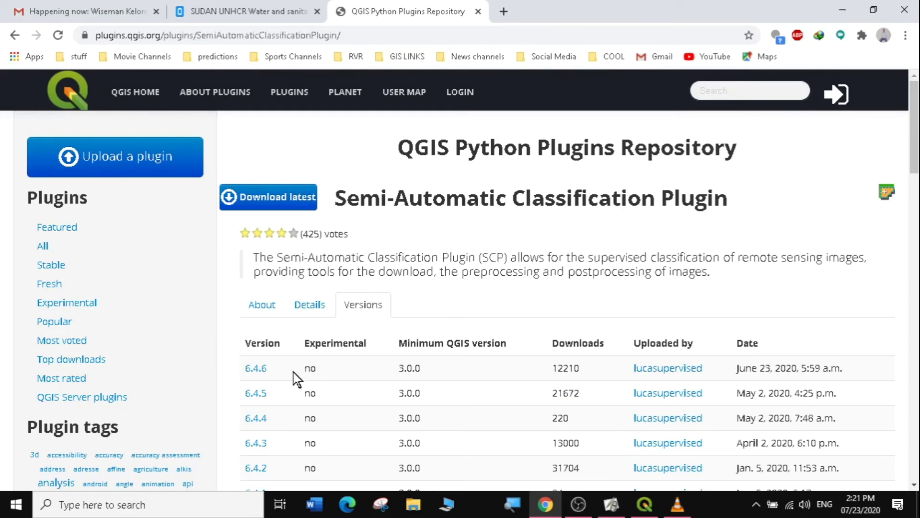
left_click(256, 373)
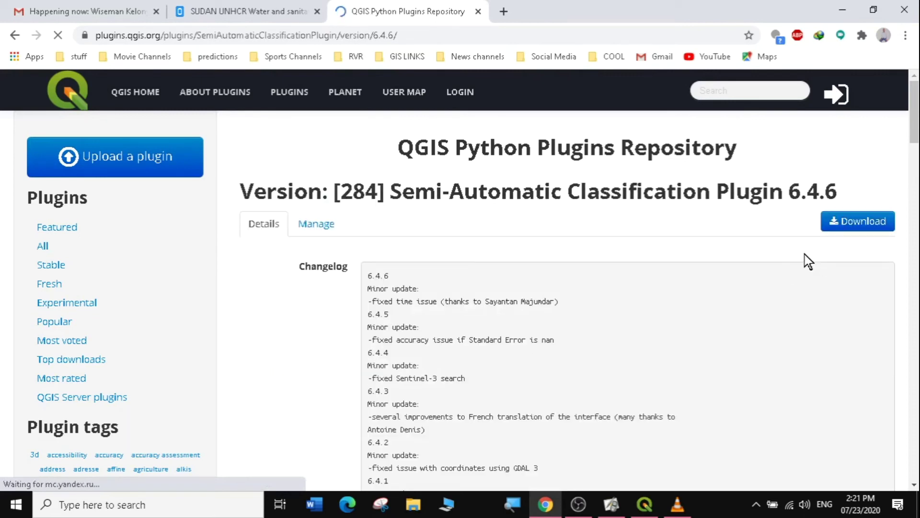
- Download SCP 6.4.6 again as a duplicate, appending 'NEW' to the file name
left_click(844, 229)
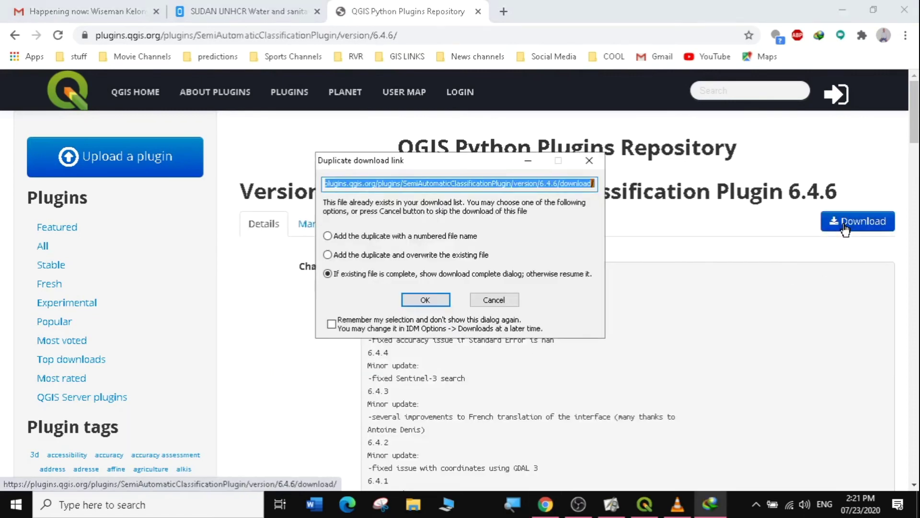
left_click(371, 254)
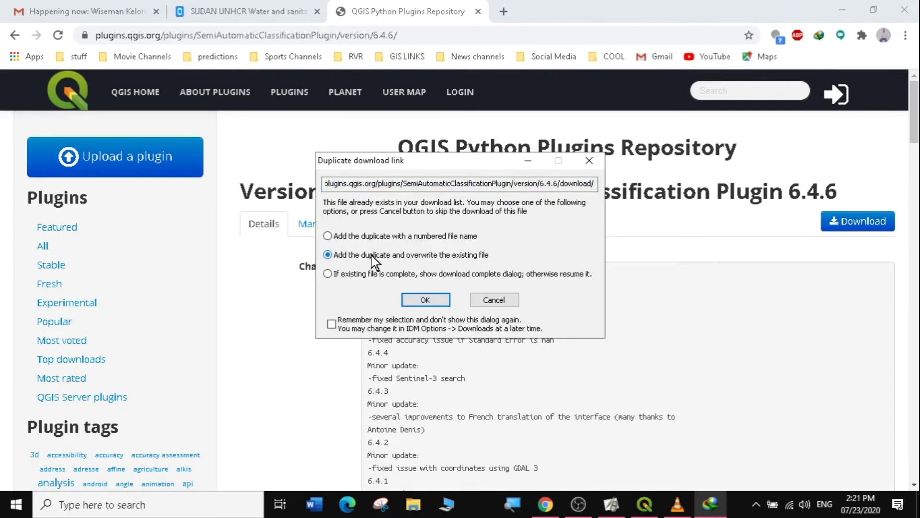
left_click(427, 300)
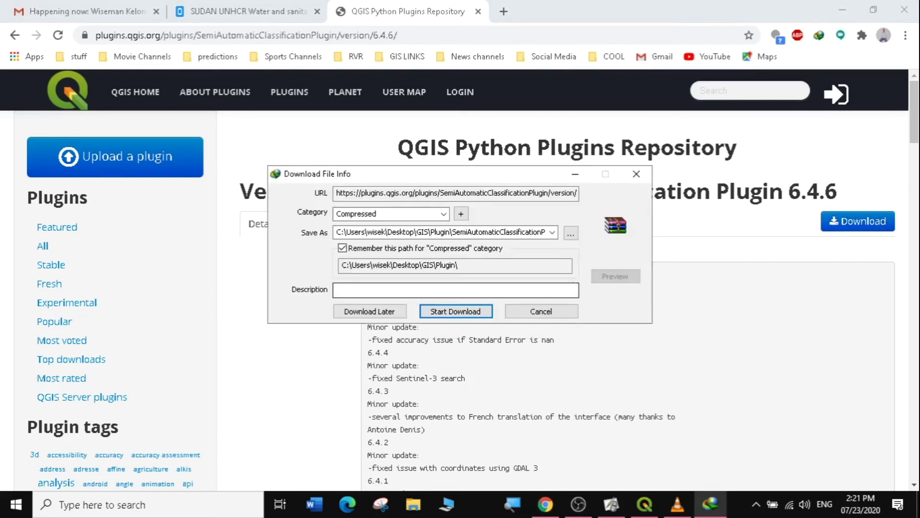
left_click(568, 235)
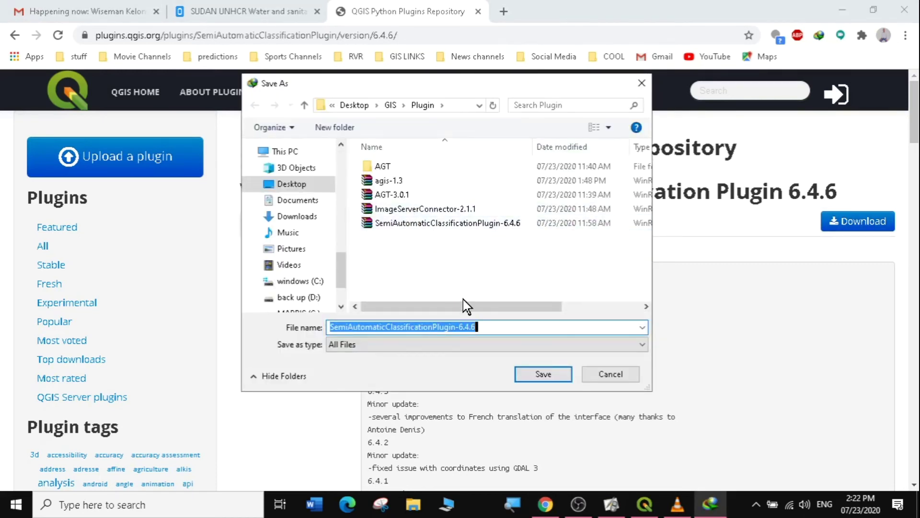
left_click(493, 308)
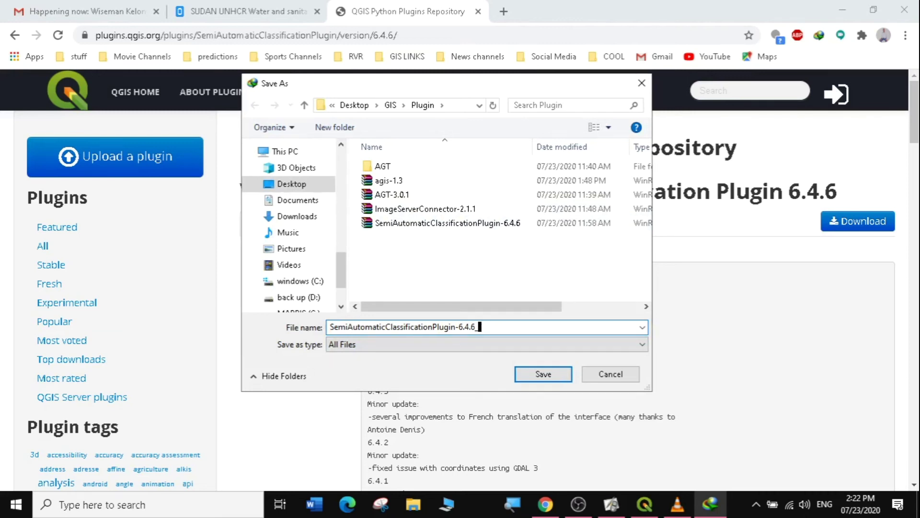
type("NEW")
left_click(553, 377)
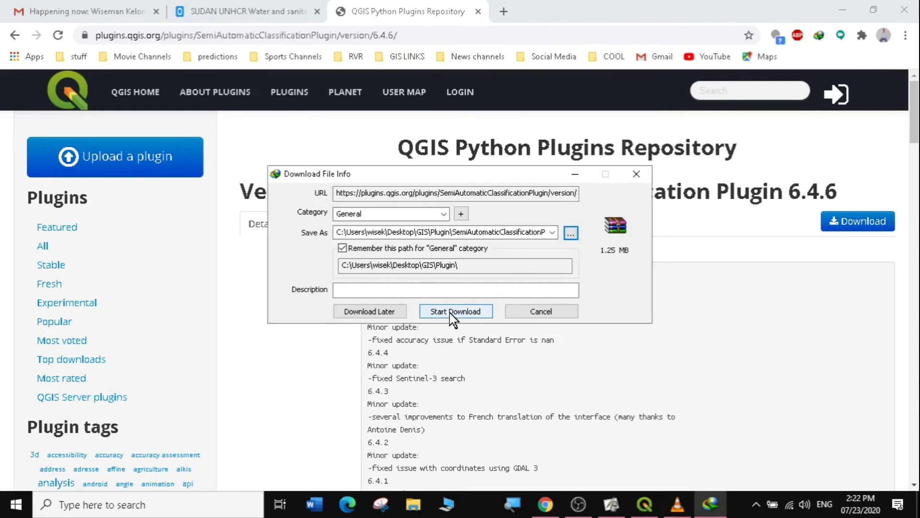
left_click(452, 312)
- Check the SemiAutomaticClassificationPlugin-6.4.6 archive in the Plugin folder, then minimize Chrome
left_click(479, 295)
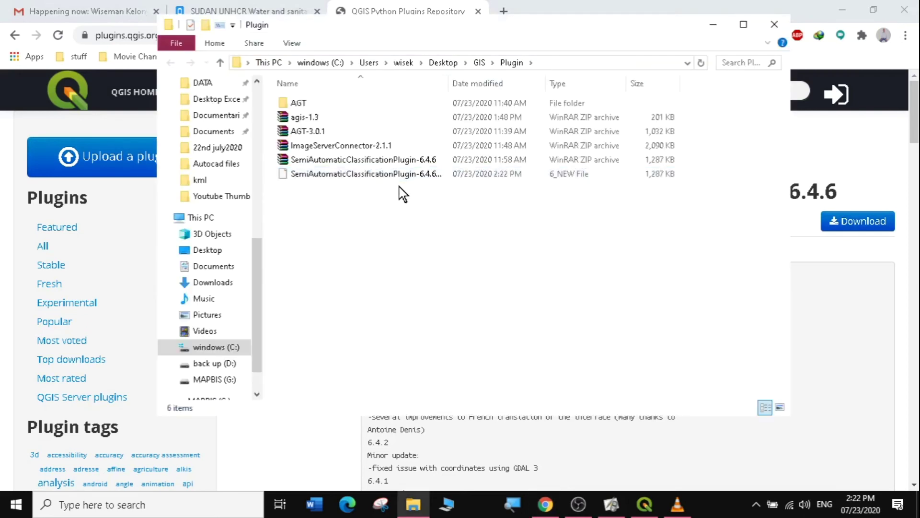
left_click(361, 161)
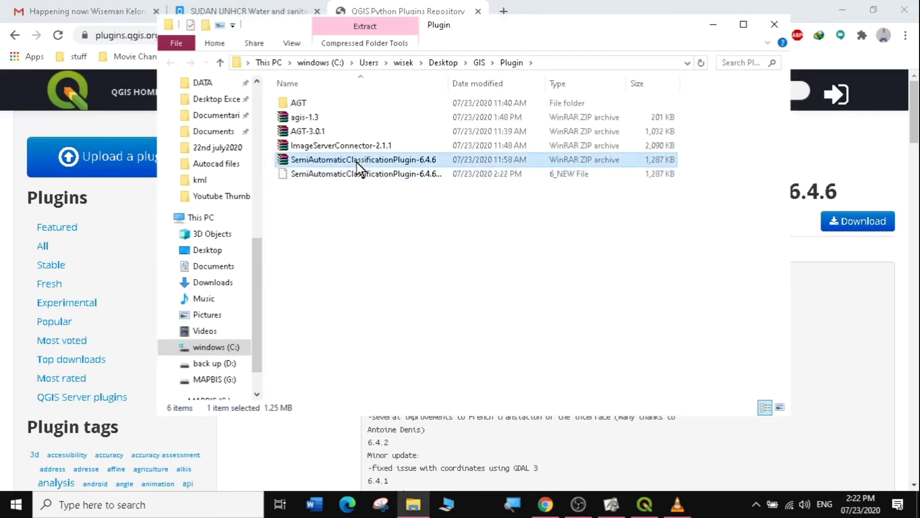
left_click(775, 28)
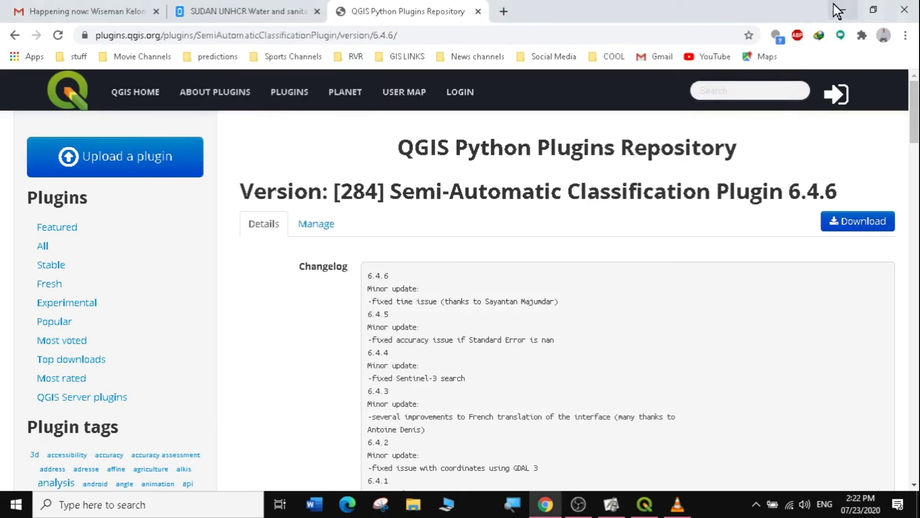
left_click(838, 10)
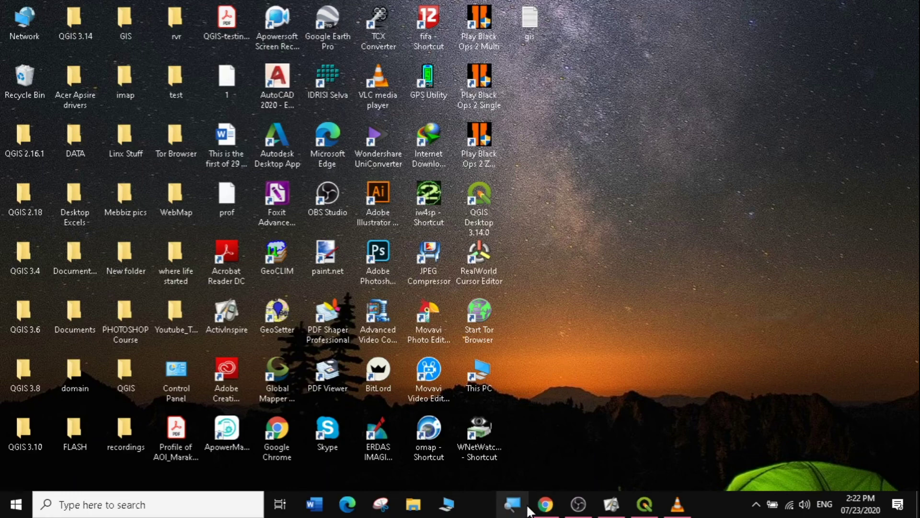
- In QGIS, install from ZIP using the SemiAutomaticClassificationPlugin-6.4.6 archive in the Plugin folder
left_click(654, 506)
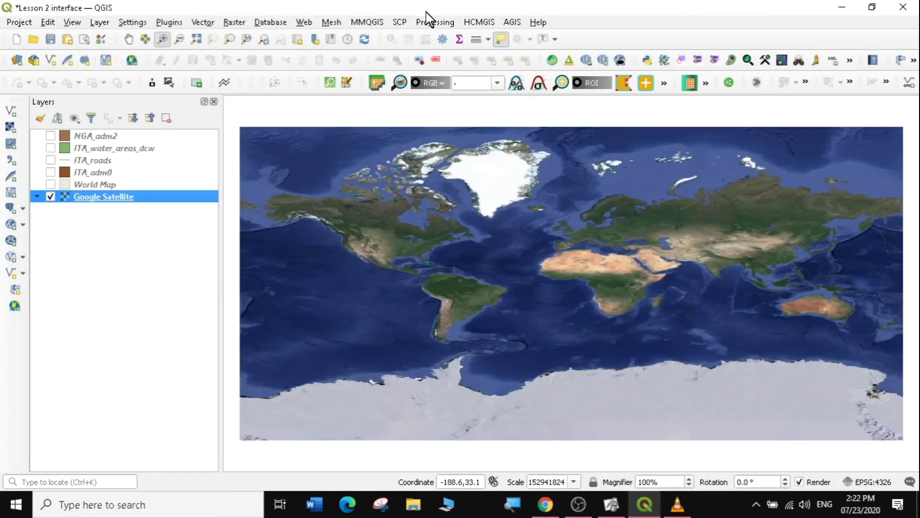
left_click(165, 23)
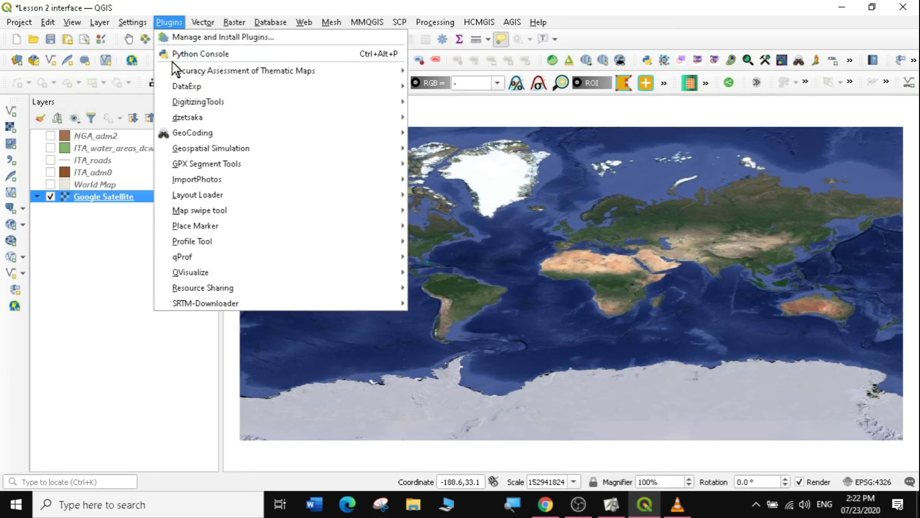
left_click(195, 39)
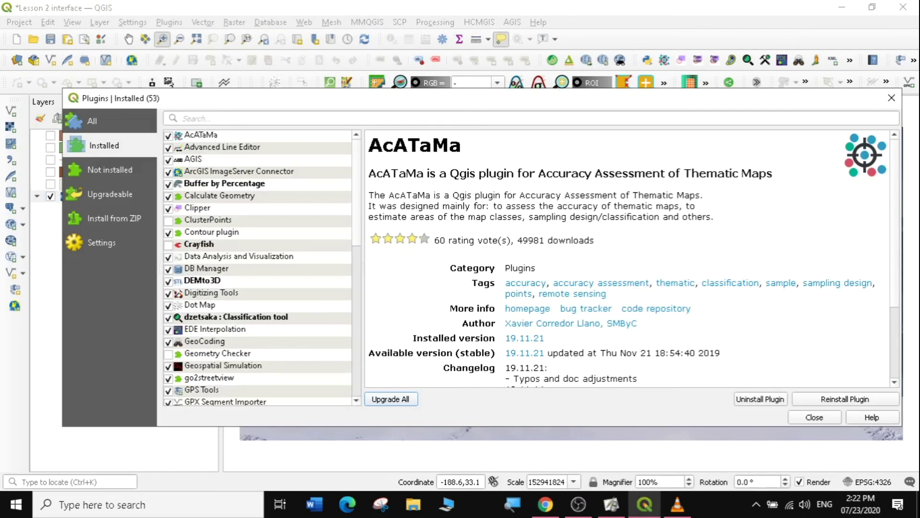
left_click(103, 216)
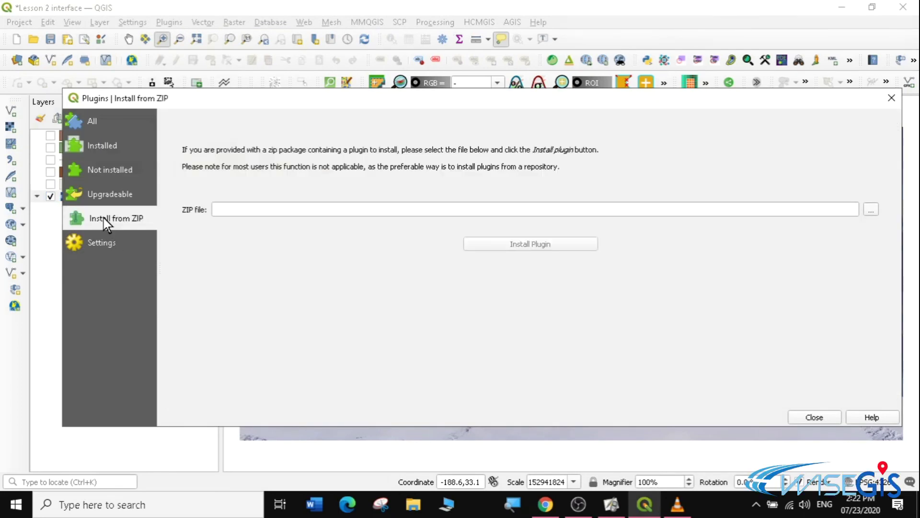
left_click(871, 209)
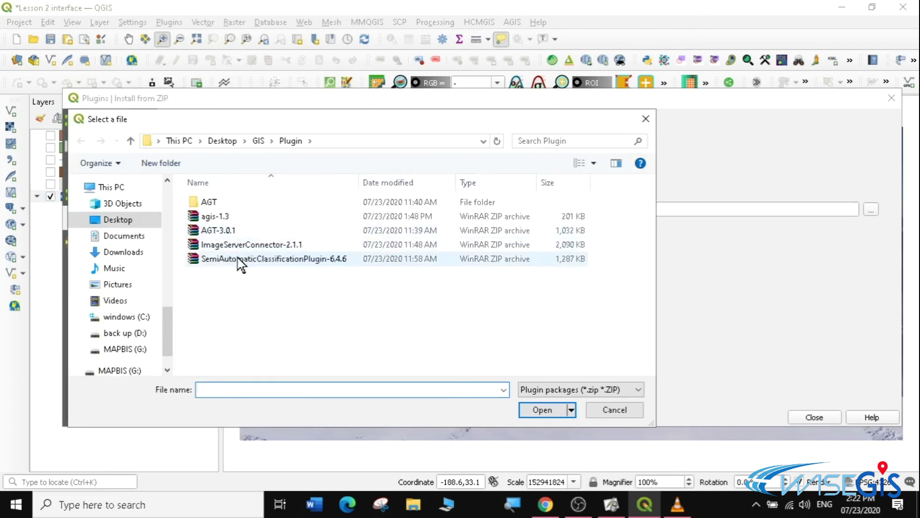
left_click(318, 261)
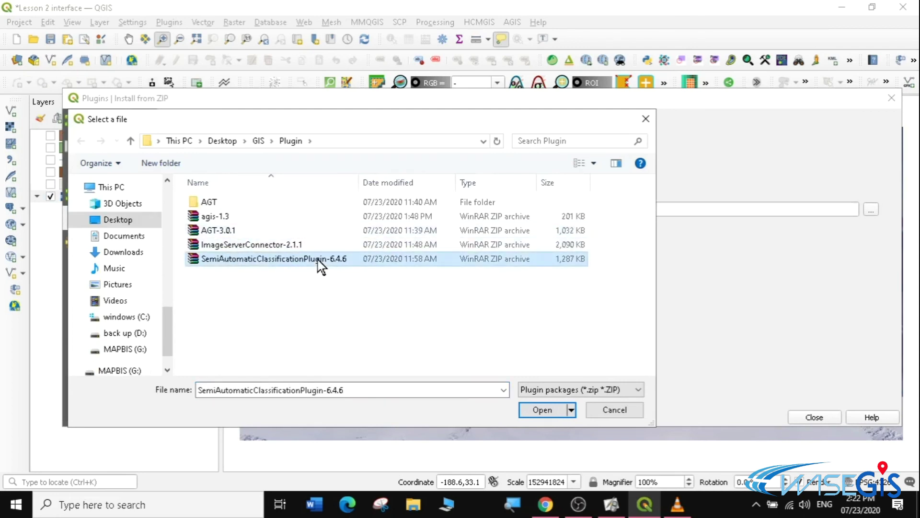
left_click(536, 410)
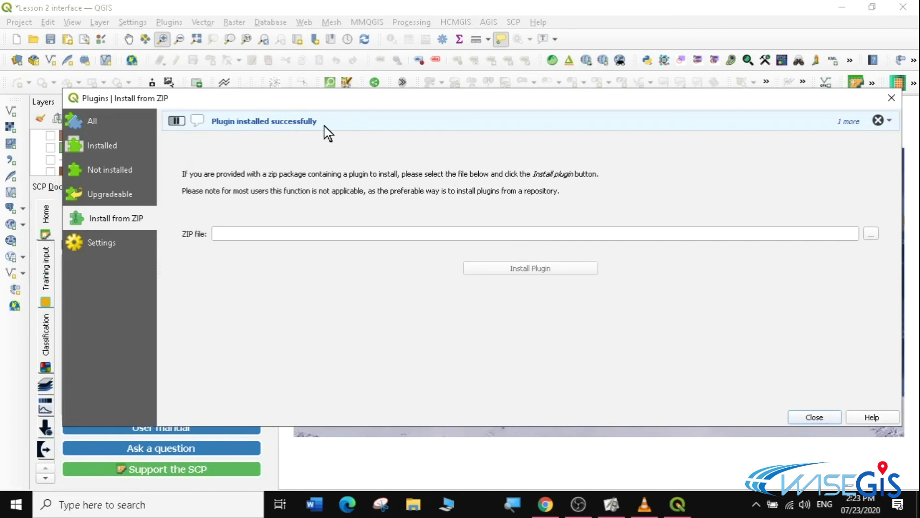
left_click(814, 417)
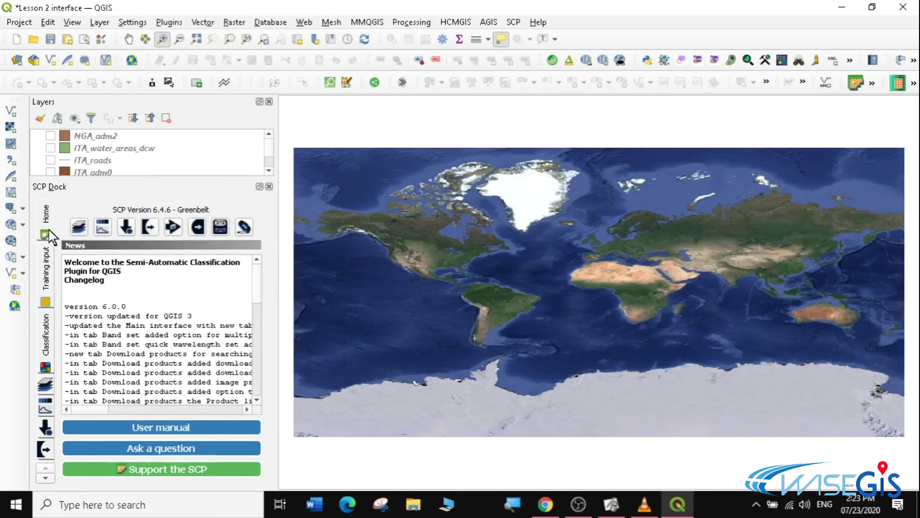
- Open the SCP menu listing Band set, Download products, Preprocessing and Band calc
left_click(513, 22)
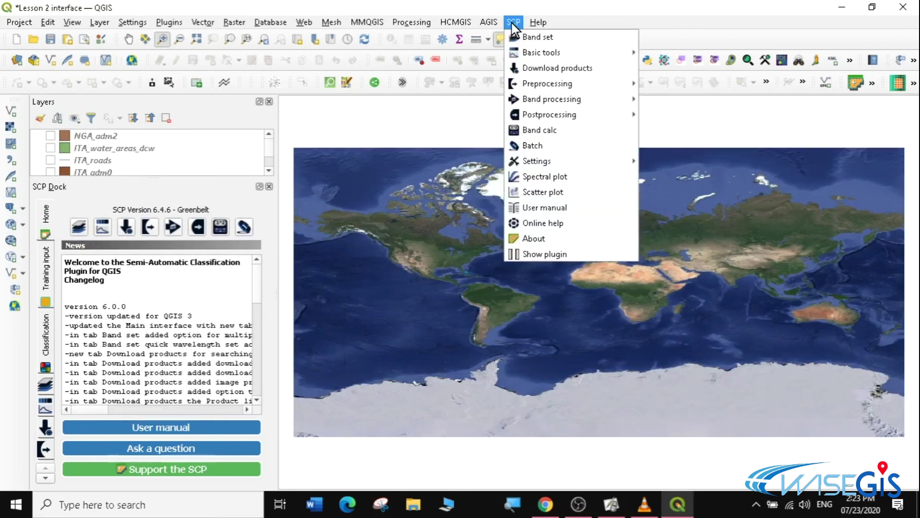